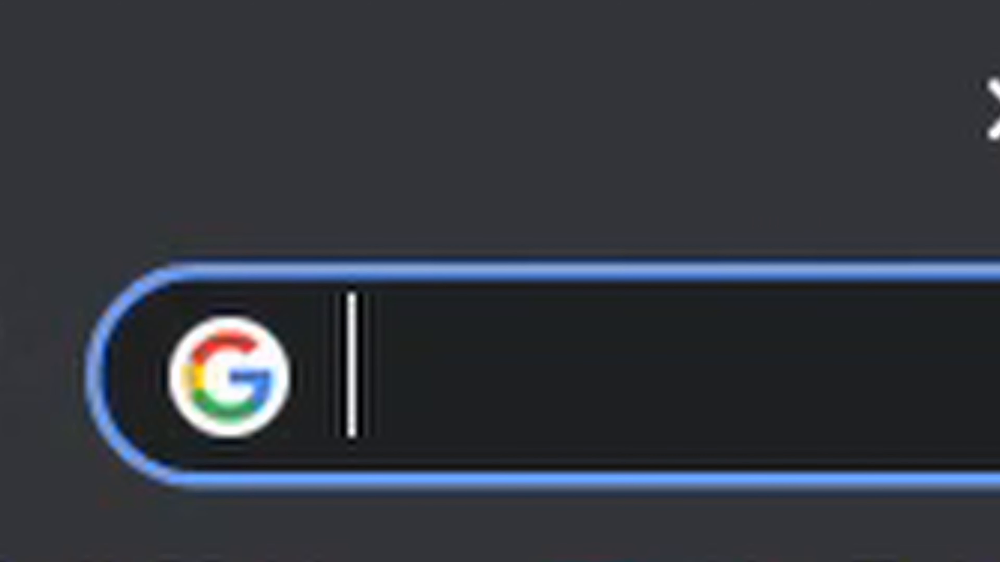
Search the web for stud.io and open the Studio download page on the BrickLink site
{"action": "type", "text": "stud.i"}
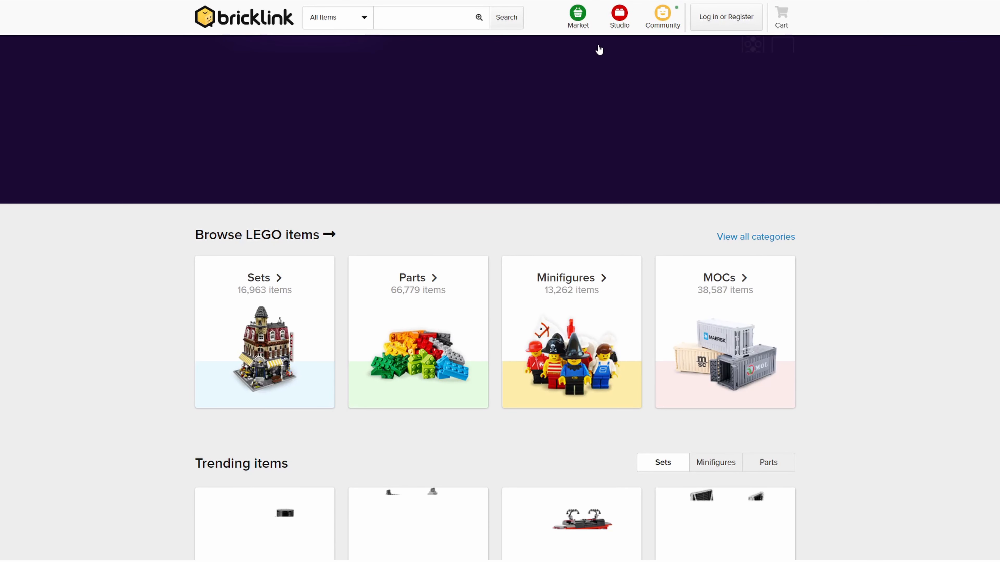
{"action": "mouse_move", "coordinate": [617, 29]}
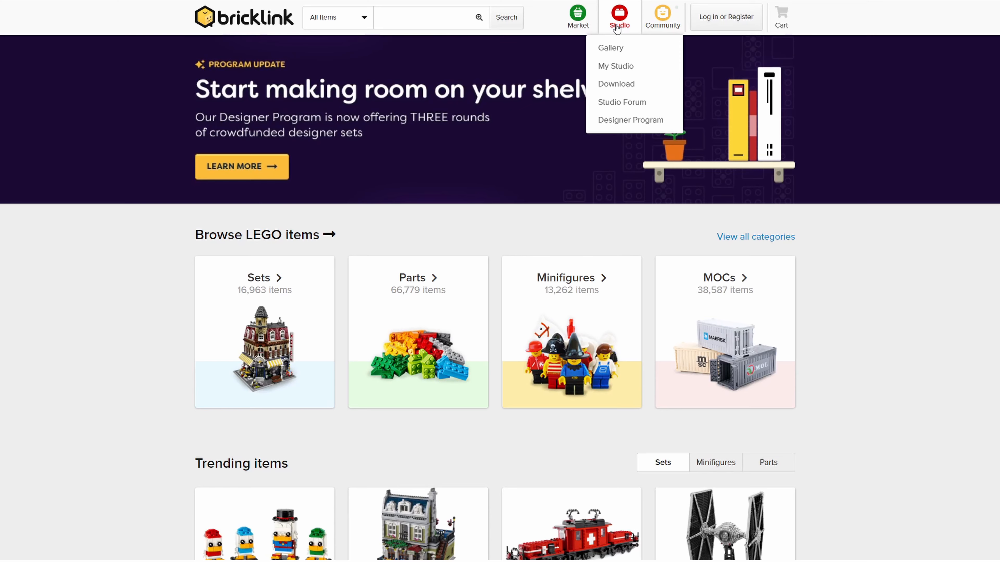
{"action": "left_click", "coordinate": [617, 84]}
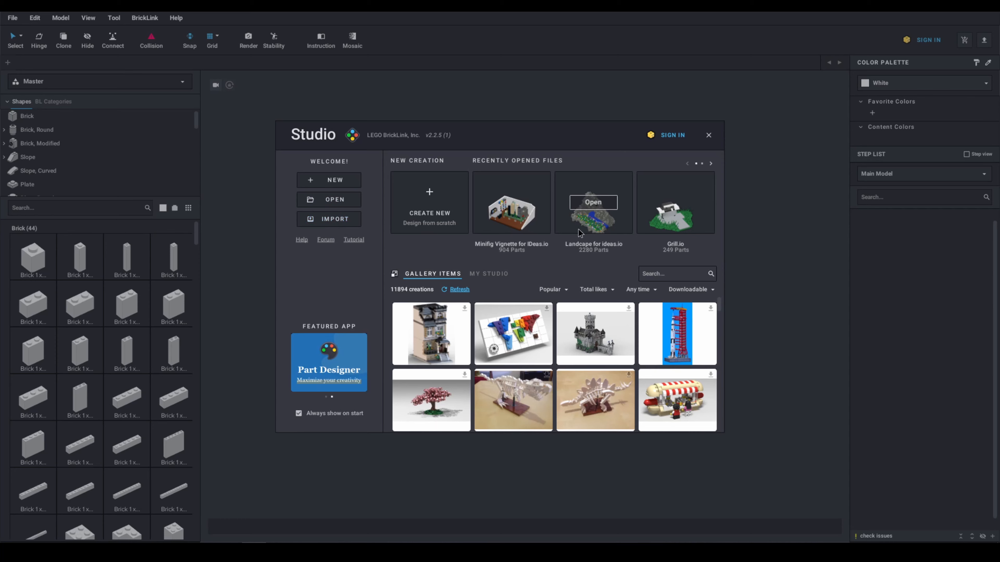
Create a new model from scratch in Studio and save it as test.io
{"action": "mouse_move", "coordinate": [668, 233]}
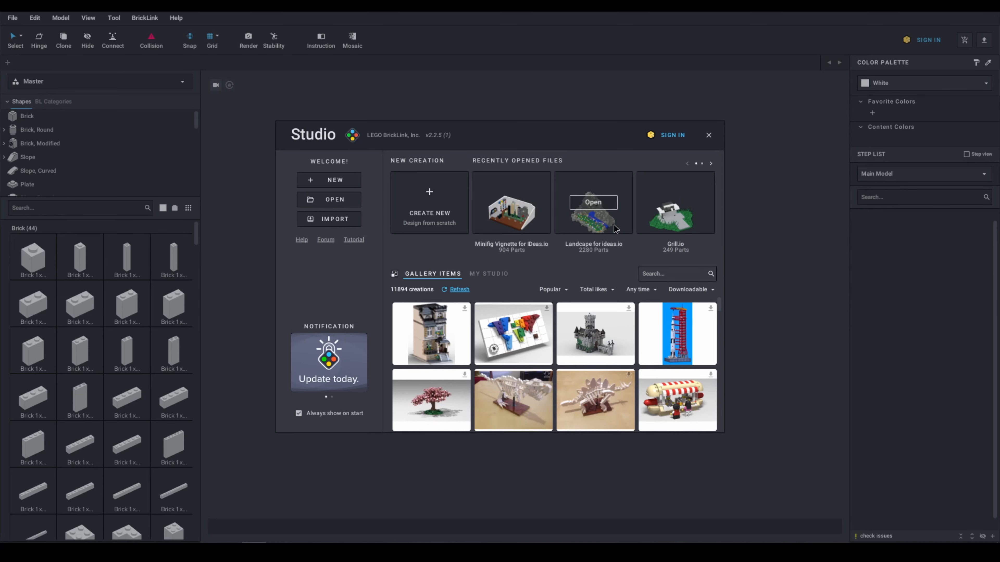
{"action": "left_click", "coordinate": [429, 210]}
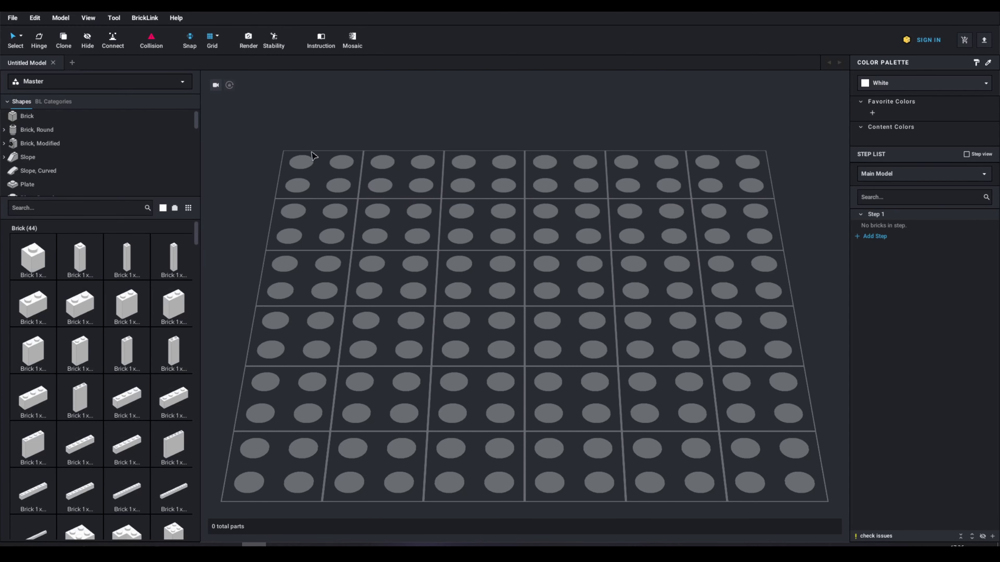
{"action": "left_click", "coordinate": [18, 22]}
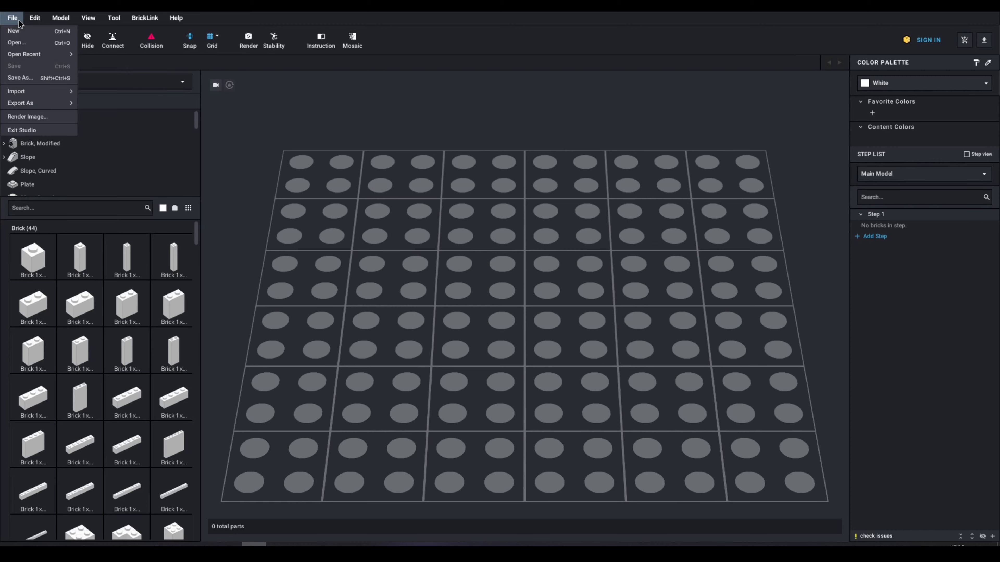
{"action": "left_click", "coordinate": [48, 81]}
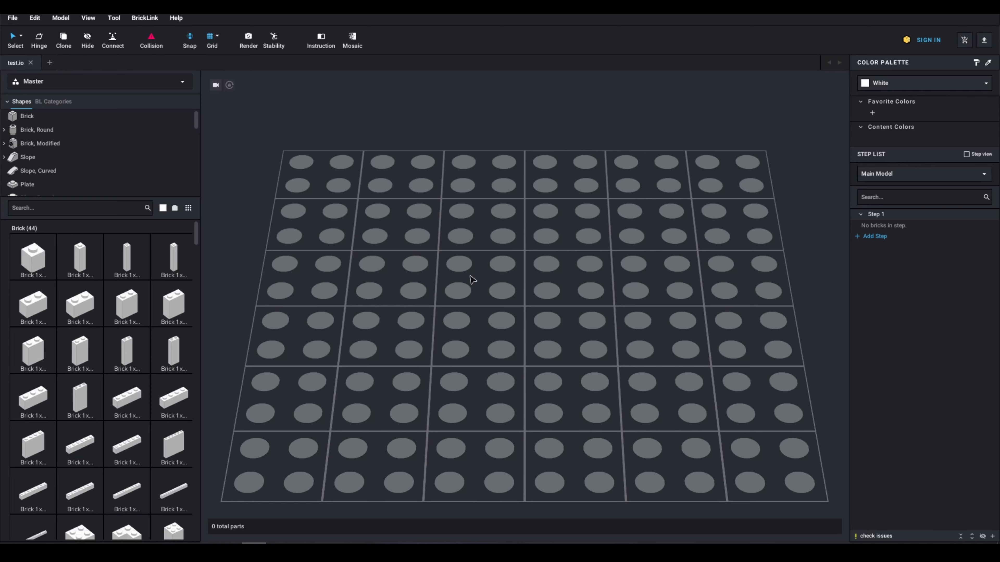
Place a white Brick 1 x 1 near the middle of the empty grid
{"action": "right_click_drag", "start_coordinate": [473, 280], "coordinate": [473, 316]}
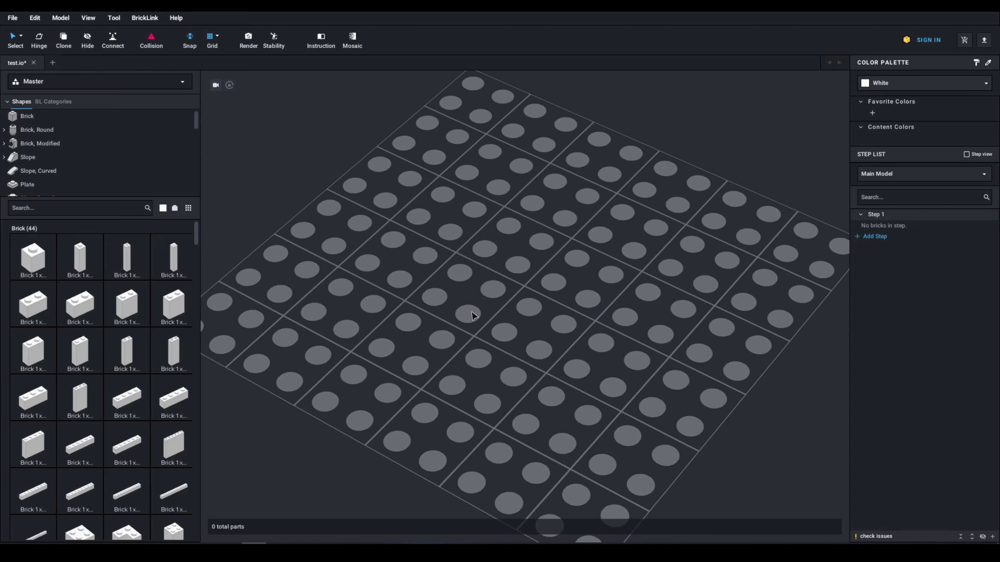
{"action": "scroll", "coordinate": [473, 316], "scroll_direction": "down", "scroll_amount": 3}
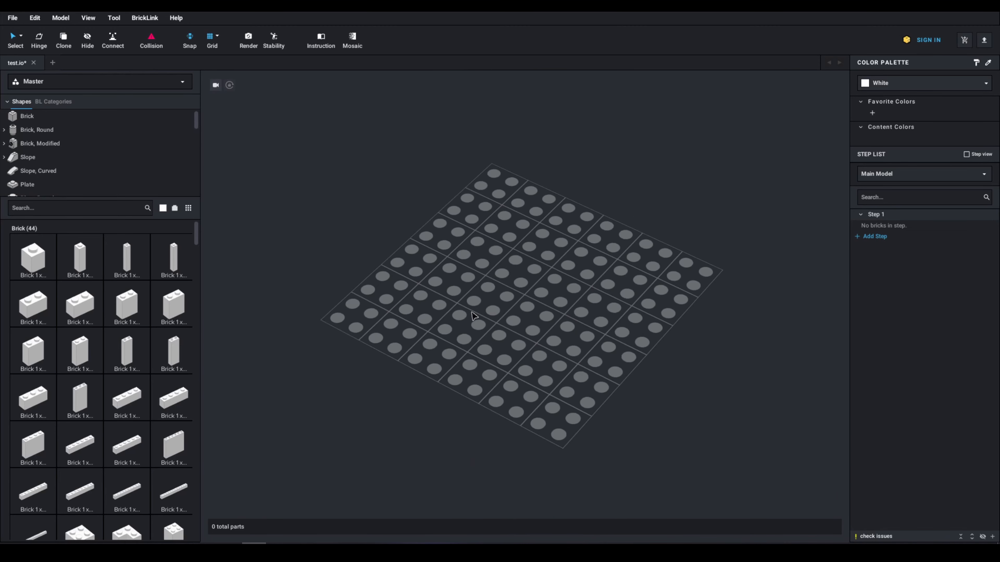
{"action": "scroll", "coordinate": [473, 316], "scroll_direction": "up", "scroll_amount": 3}
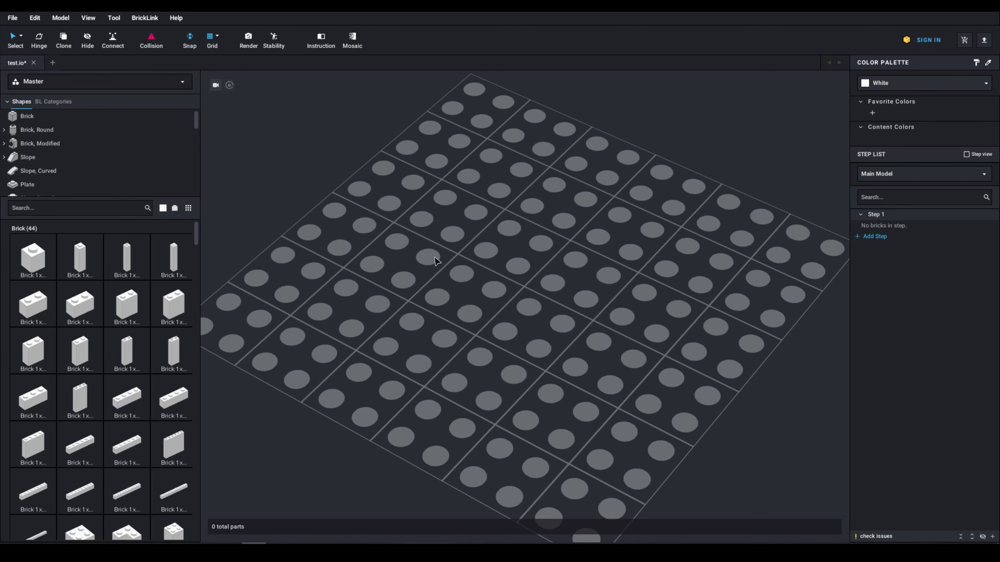
{"action": "middle_click_drag", "start_coordinate": [426, 240], "coordinate": [447, 184]}
{"action": "scroll", "coordinate": [447, 184], "scroll_direction": "down", "scroll_amount": 1}
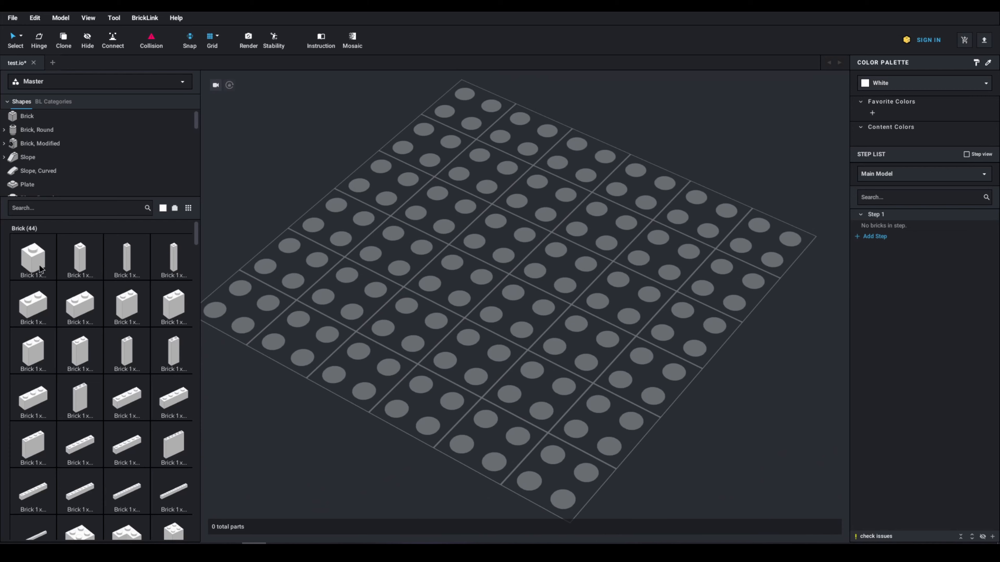
{"action": "left_click_drag", "start_coordinate": [39, 269], "coordinate": [465, 221]}
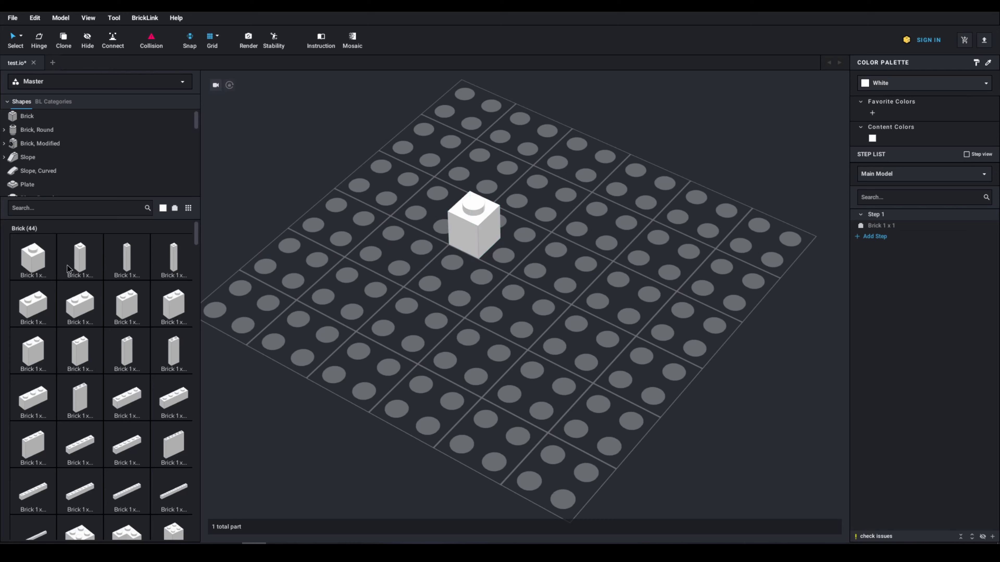
Delete the white Brick 1 x 1 from the grid
{"action": "left_click", "coordinate": [465, 233]}
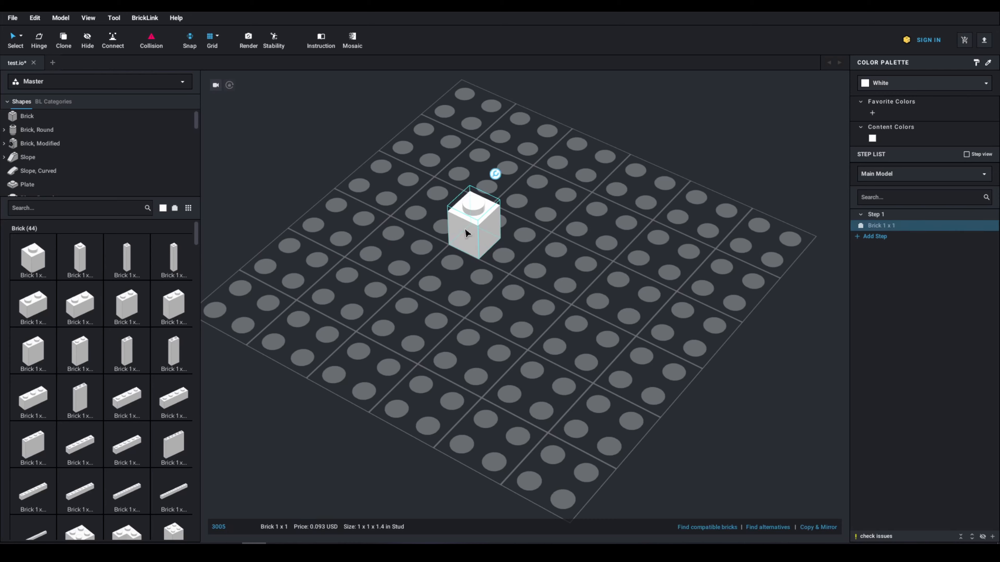
{"action": "key", "text": "Delete"}
{"action": "right_click", "coordinate": [479, 228]}
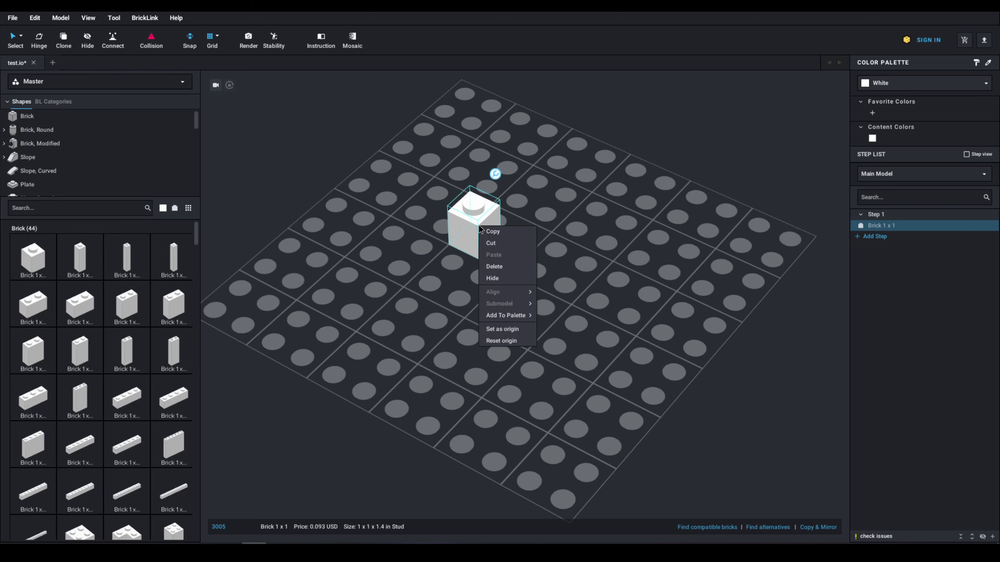
{"action": "left_click", "coordinate": [502, 267]}
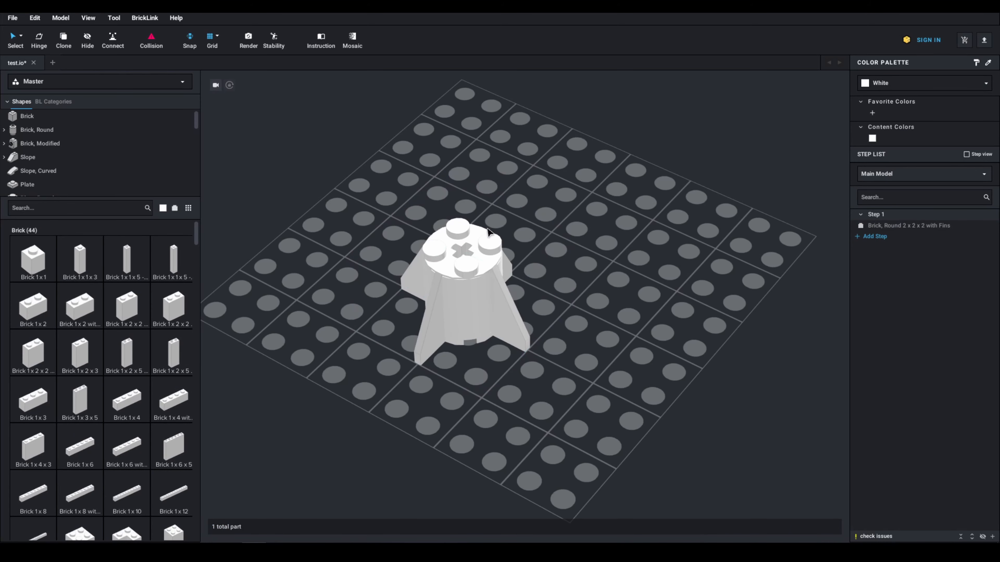
Reposition the Brick, Round 2 x 2 x 2 with Fins near the grid's centre and colour it Blue
{"action": "left_click", "coordinate": [535, 206]}
{"action": "left_click", "coordinate": [681, 198]}
{"action": "left_click", "coordinate": [509, 264]}
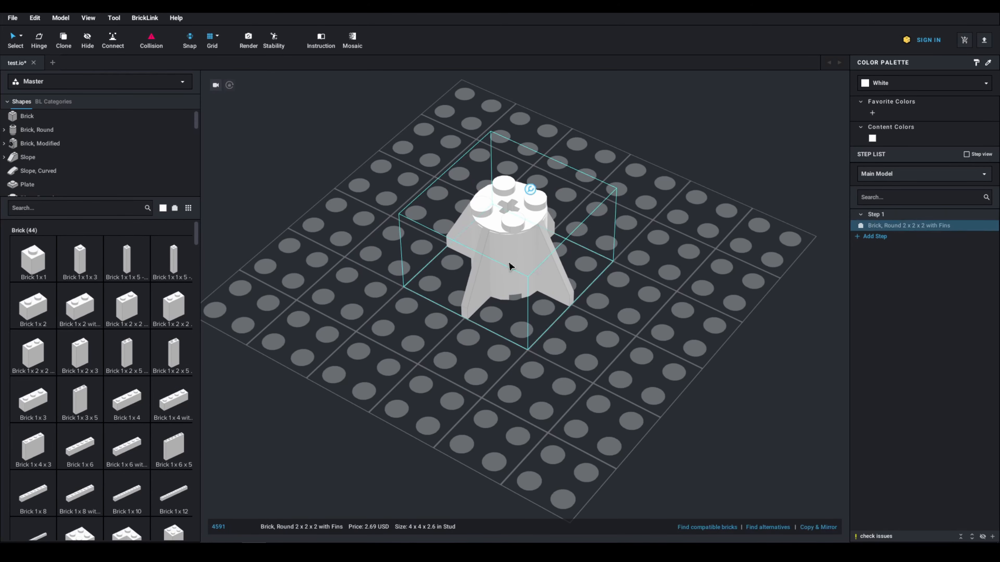
{"action": "left_click", "coordinate": [899, 86]}
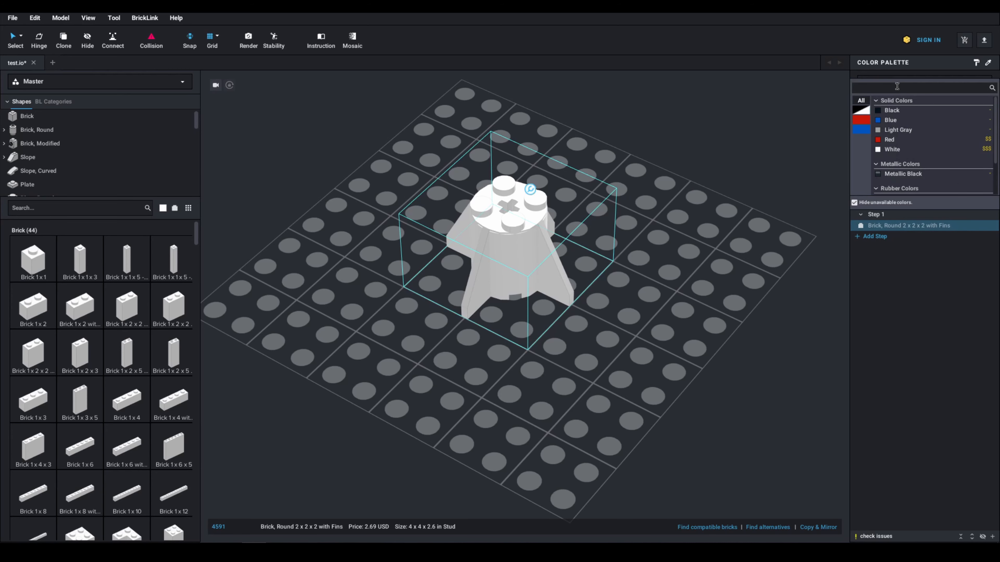
{"action": "left_click", "coordinate": [889, 120]}
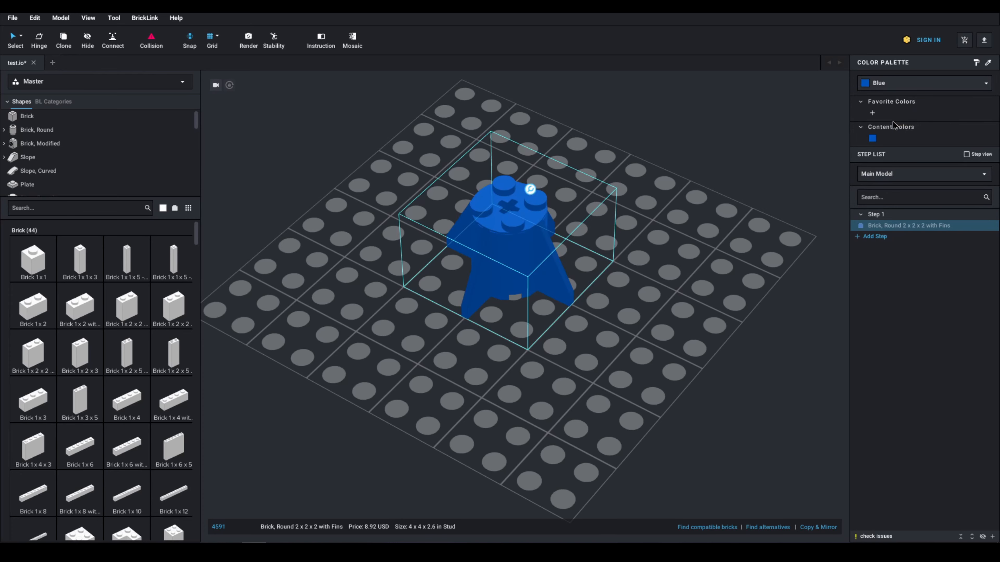
Stop hiding unavailable colors for the finned round brick and browse the full colour list to its end
{"action": "left_click", "coordinate": [902, 85]}
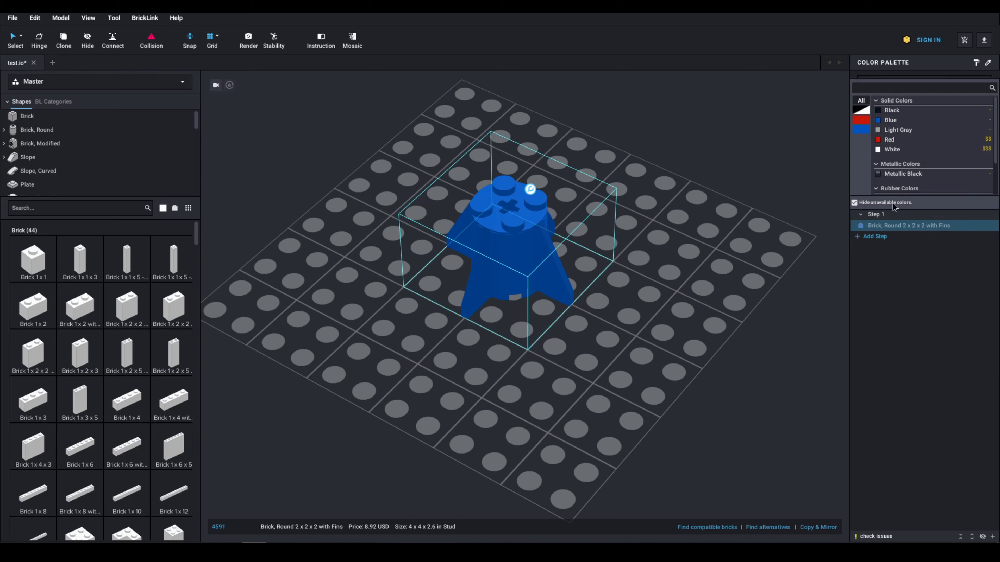
{"action": "left_click", "coordinate": [887, 216]}
{"action": "left_click", "coordinate": [855, 203]}
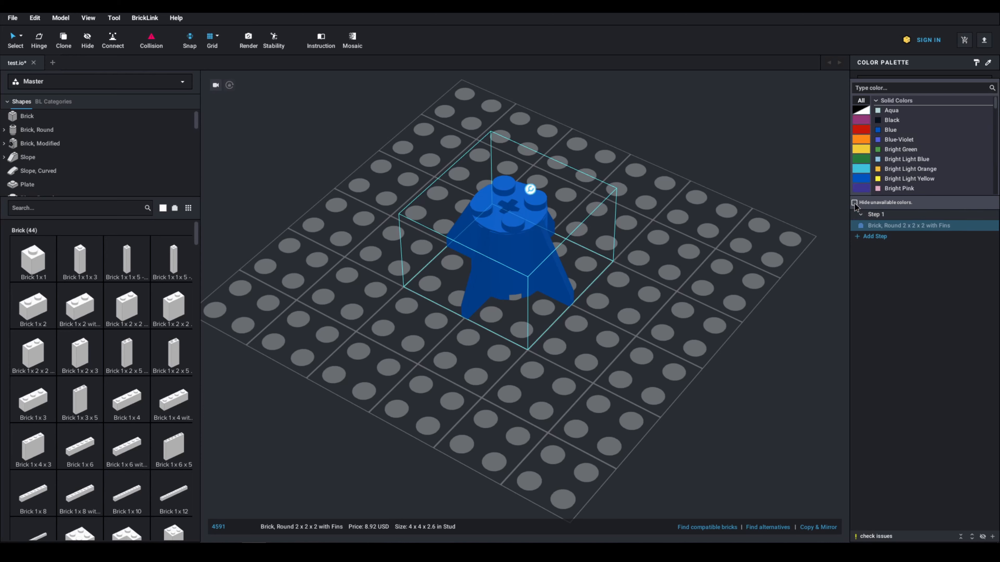
{"action": "scroll", "coordinate": [918, 166], "scroll_direction": "down", "scroll_amount": 5}
{"action": "scroll", "coordinate": [919, 165], "scroll_direction": "down", "scroll_amount": 10}
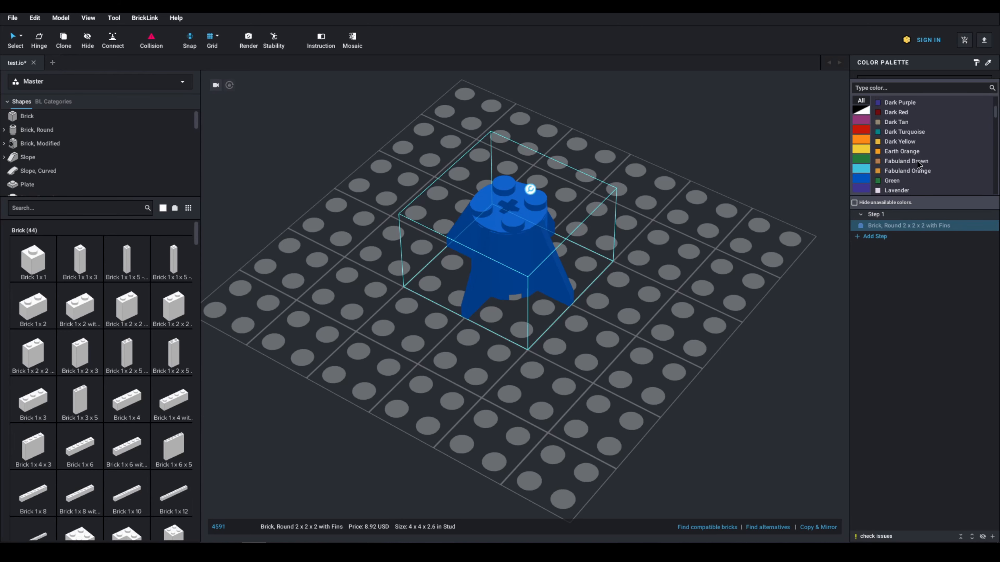
{"action": "scroll", "coordinate": [919, 166], "scroll_direction": "down", "scroll_amount": 10}
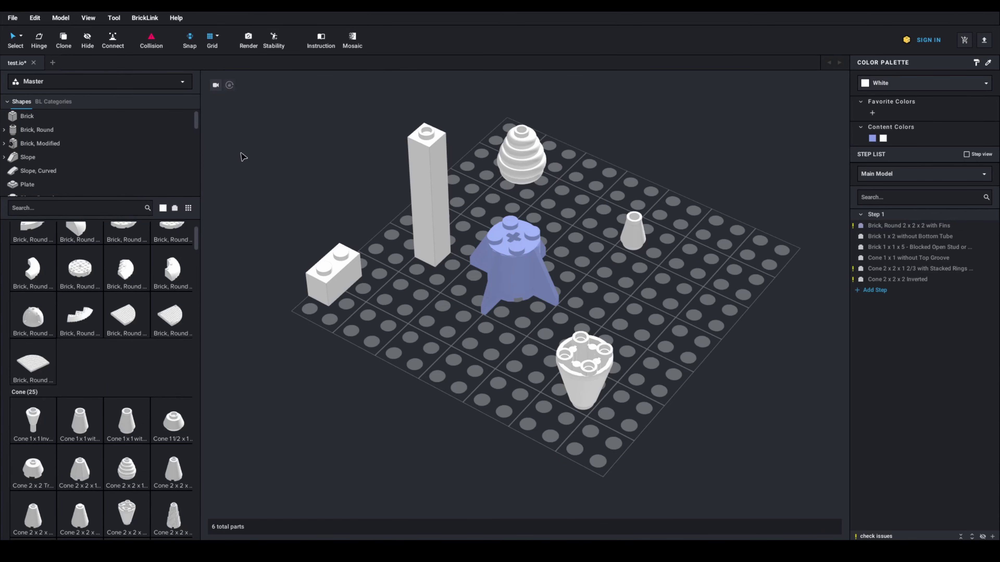
Select all six parts on the grid and colour them Translucent Neon Green
{"action": "left_click_drag", "start_coordinate": [233, 124], "coordinate": [736, 391]}
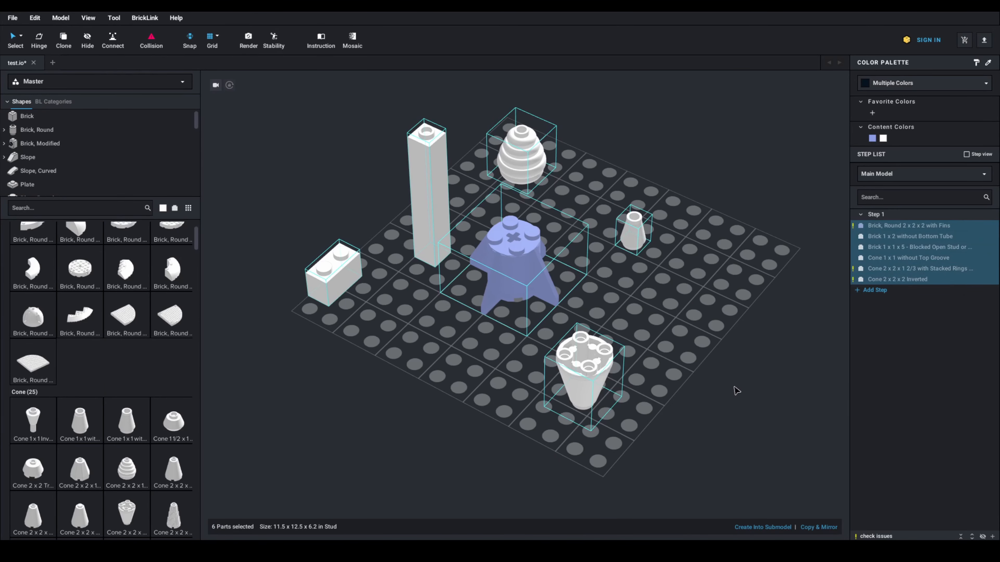
{"action": "left_click", "coordinate": [899, 83]}
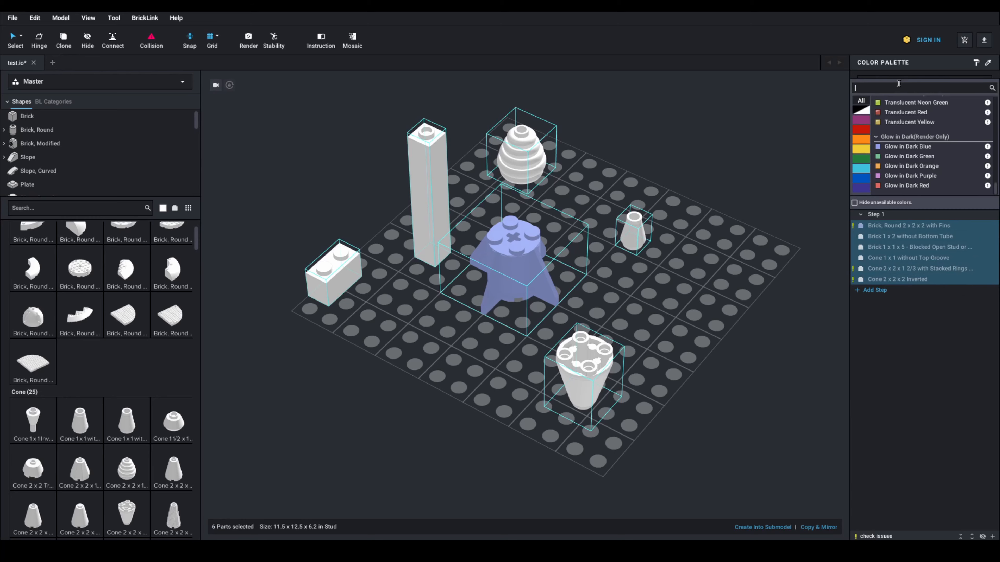
{"action": "left_click", "coordinate": [905, 102]}
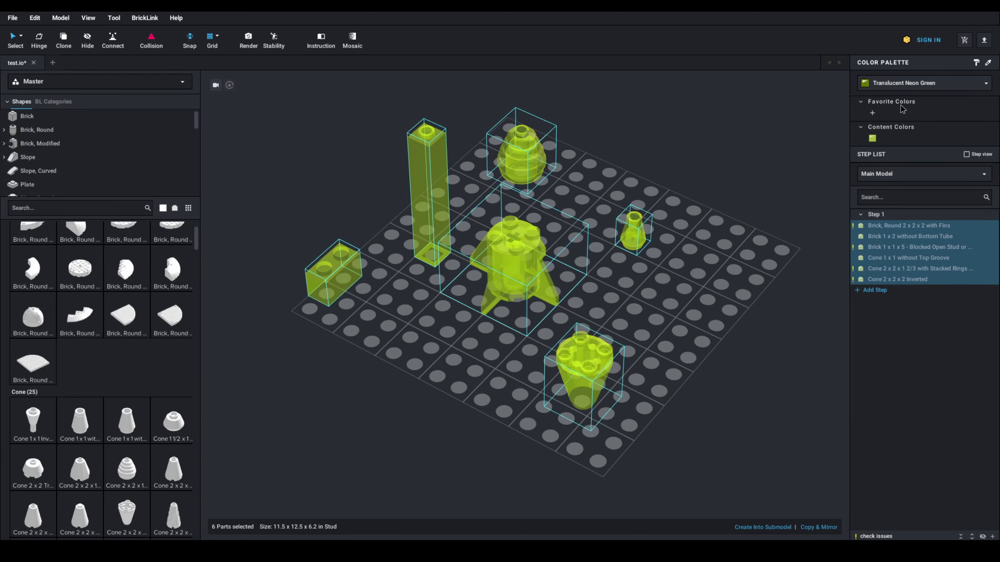
Recolour the six selected parts Translucent Yellow, then clear the selection and draw a selection box around them
{"action": "left_click", "coordinate": [893, 89]}
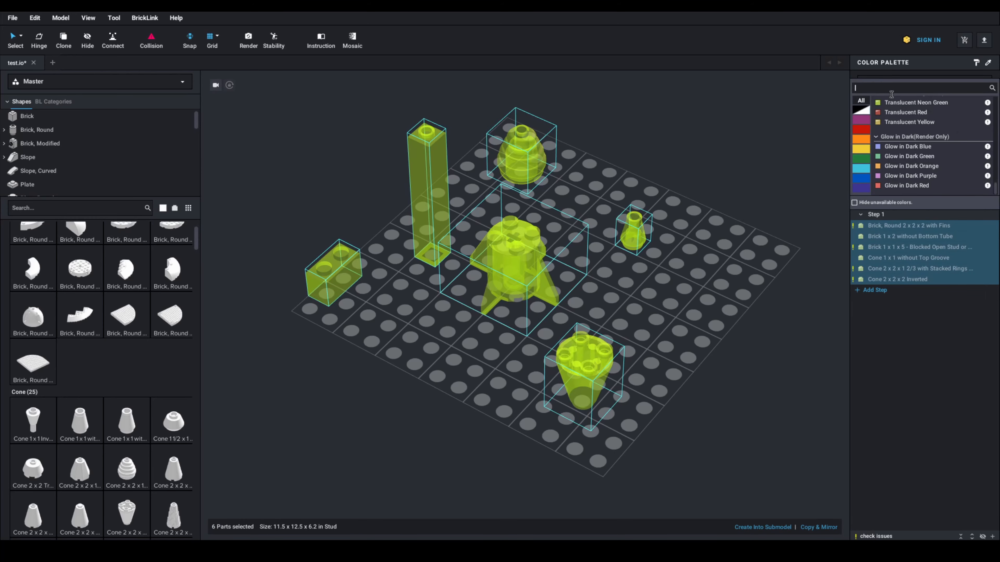
{"action": "left_click", "coordinate": [898, 125]}
{"action": "left_click", "coordinate": [752, 130]}
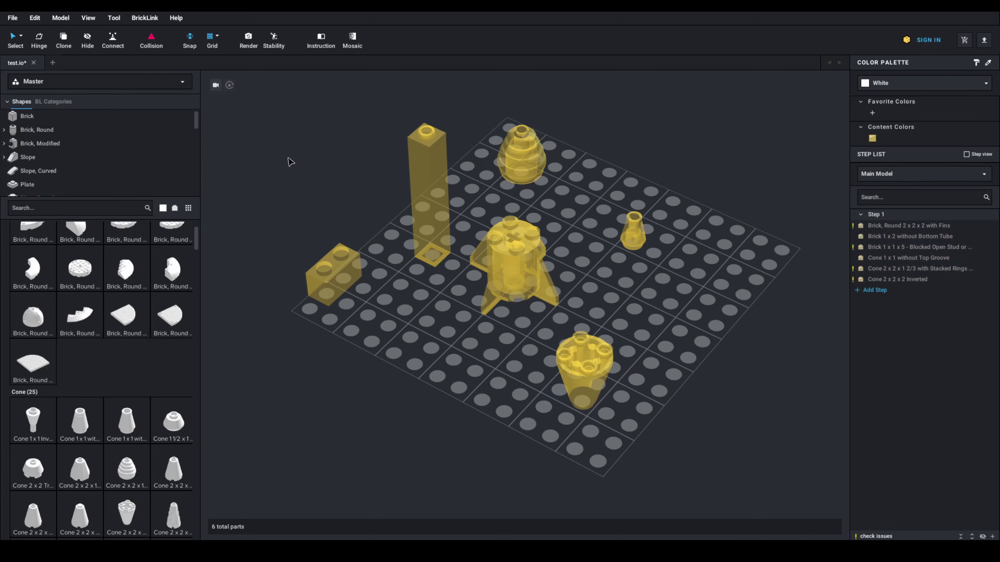
{"action": "left_click_drag", "start_coordinate": [288, 156], "coordinate": [614, 398]}
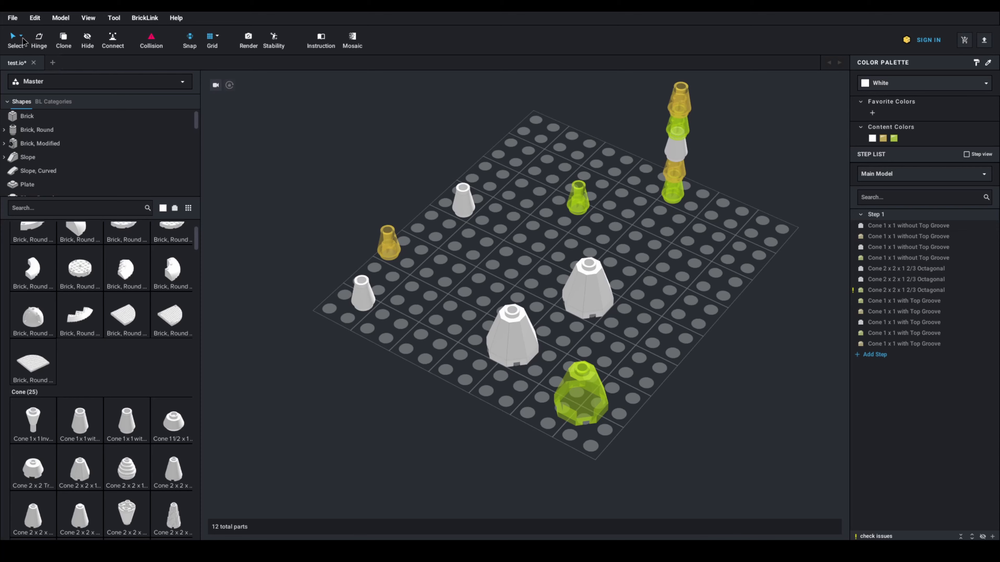
Use By Color selection to select all white parts, followed by all Translucent Yellow parts
{"action": "left_click", "coordinate": [22, 37]}
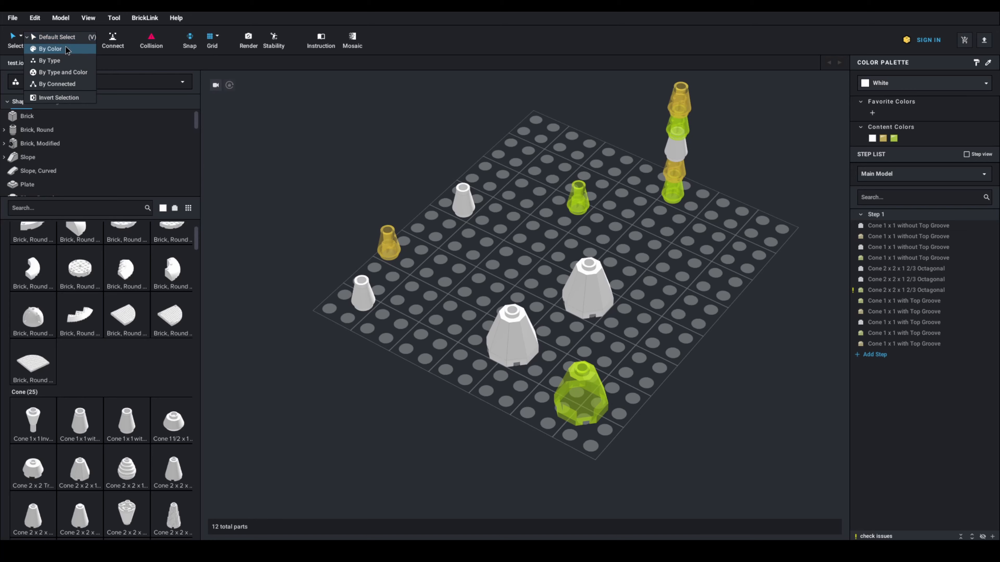
{"action": "left_click", "coordinate": [50, 48]}
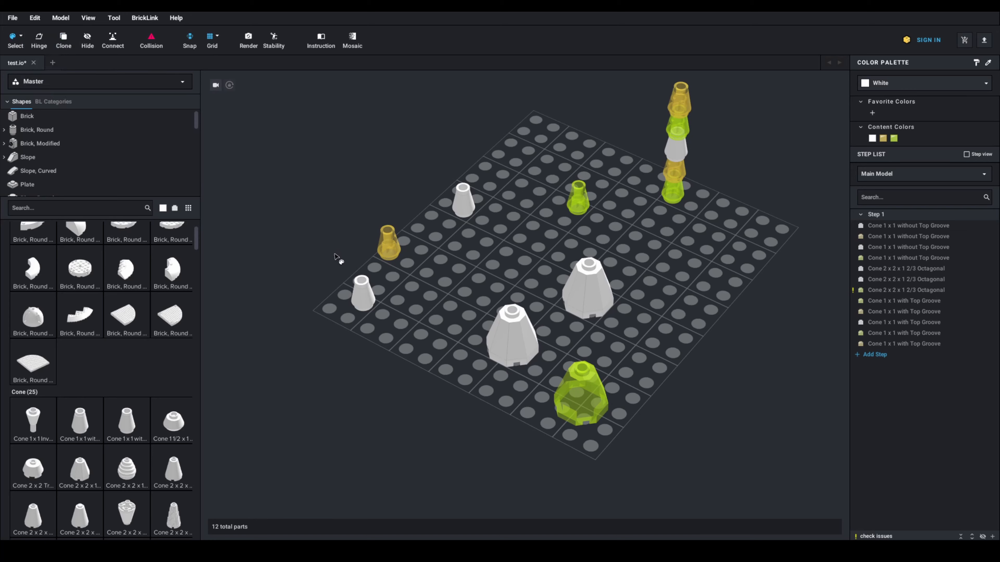
{"action": "left_click", "coordinate": [369, 300]}
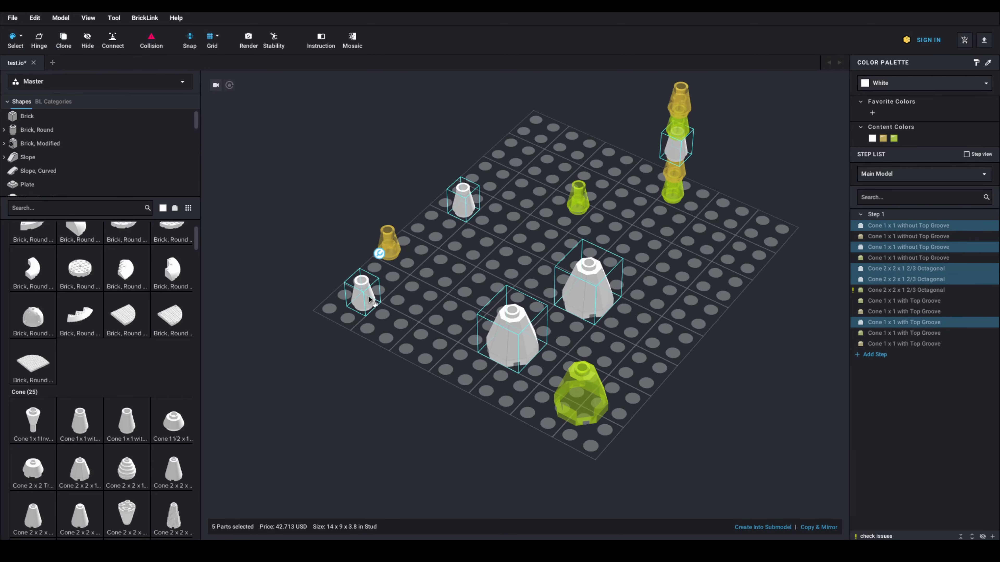
{"action": "left_click", "coordinate": [388, 243]}
Use By Type selection to select the 1 x 1 cones without top groove, followed by the octagonal 2 x 2 cones
{"action": "left_click", "coordinate": [21, 36]}
{"action": "left_click", "coordinate": [50, 60]}
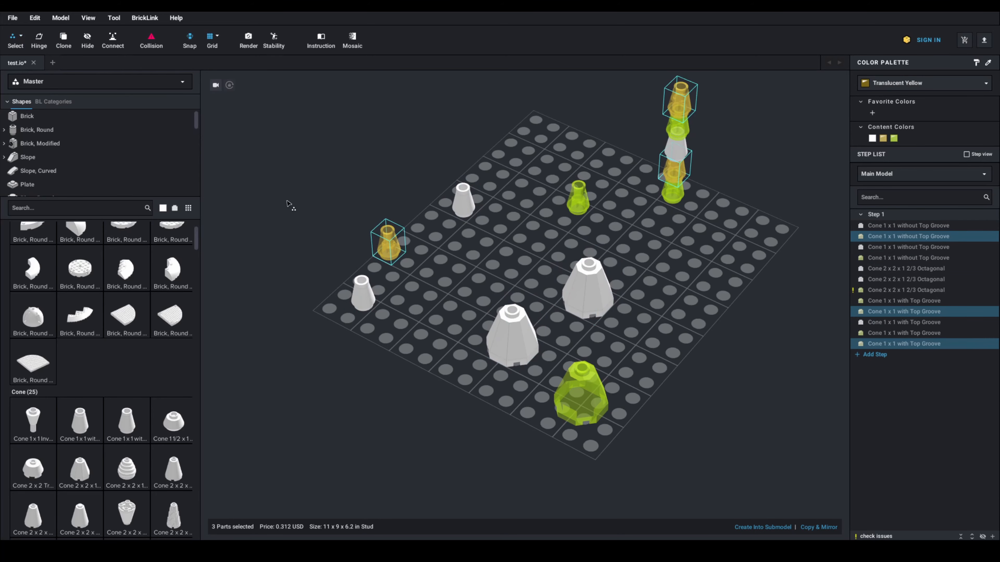
{"action": "left_click", "coordinate": [360, 291]}
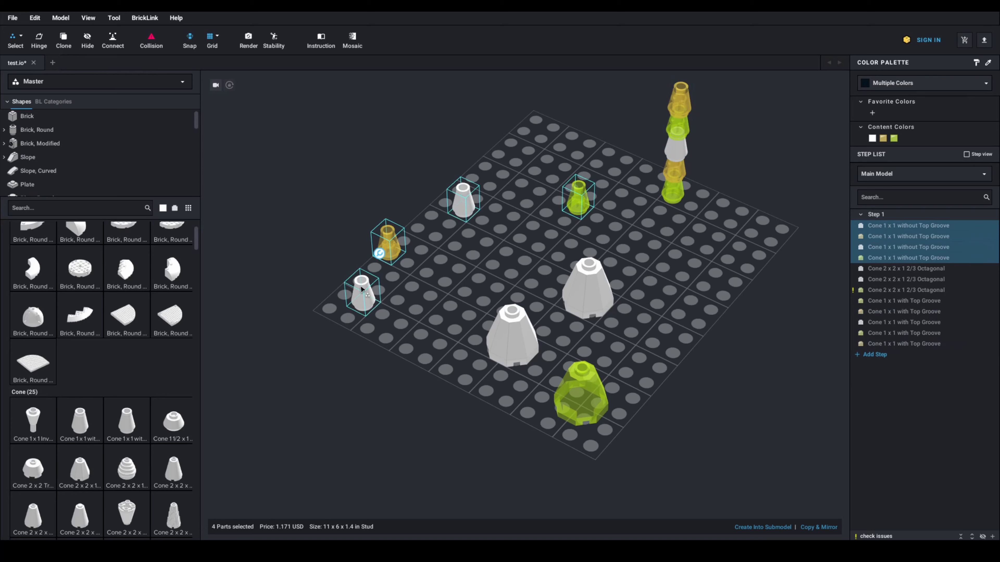
{"action": "left_click", "coordinate": [530, 330]}
Use By Type and Color selection to select only the white 1 x 1 cones without top groove
{"action": "left_click", "coordinate": [21, 36]}
{"action": "left_click", "coordinate": [74, 72]}
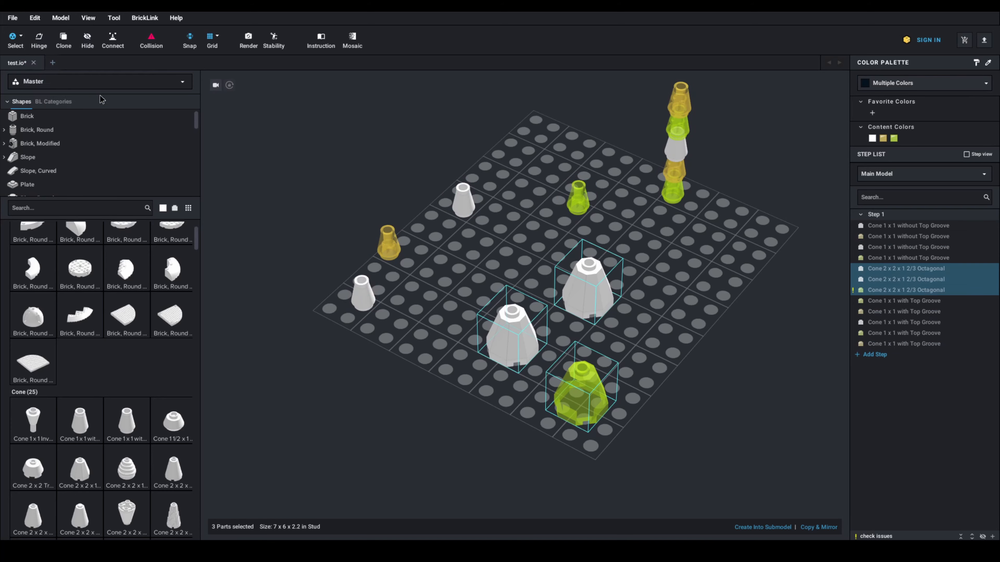
{"action": "left_click", "coordinate": [468, 206]}
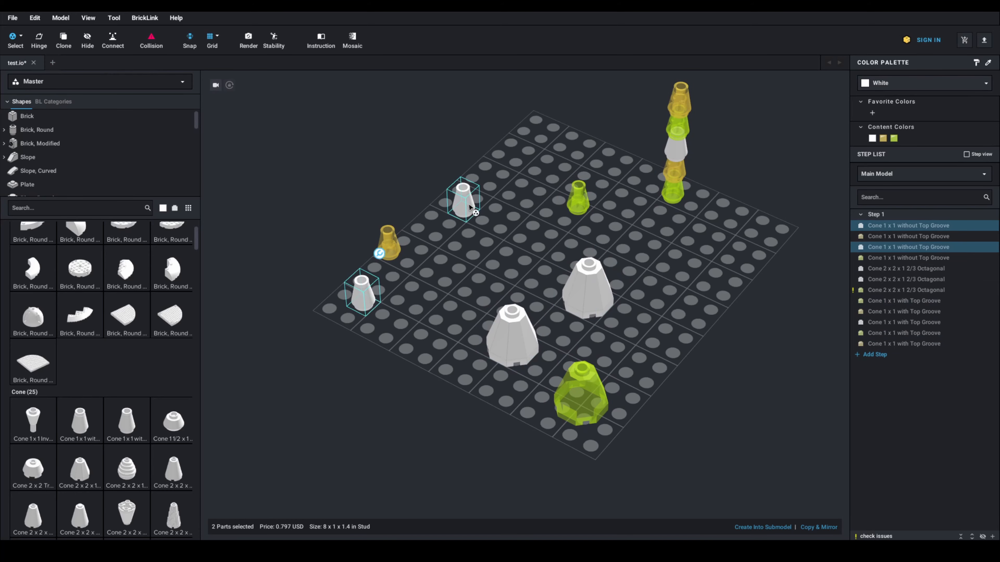
Select both white octagonal 2 x 2 cones by type and color, and use By Connected selection to select the tower of stacked cones
{"action": "left_click", "coordinate": [517, 332]}
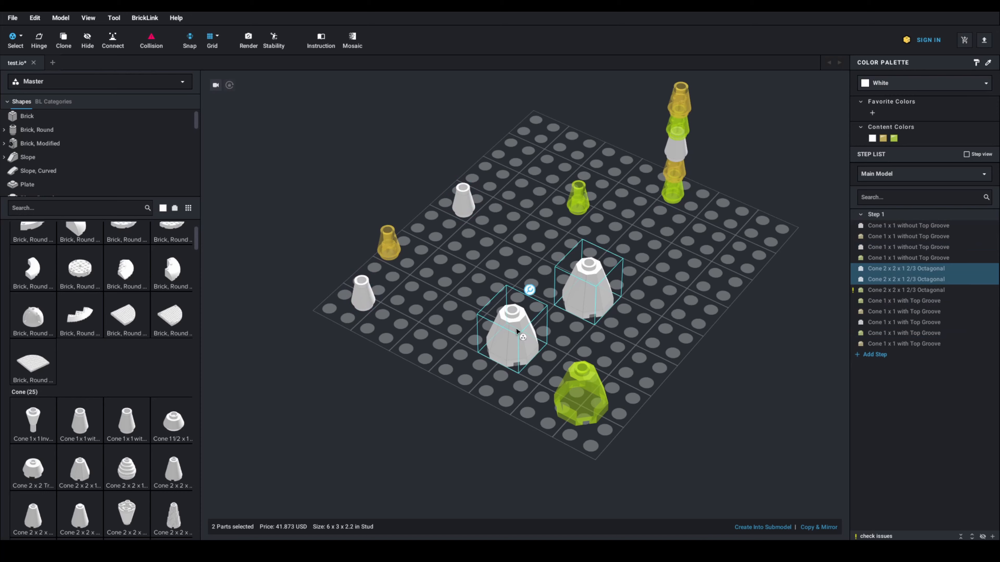
{"action": "left_click", "coordinate": [21, 36]}
{"action": "left_click", "coordinate": [71, 83]}
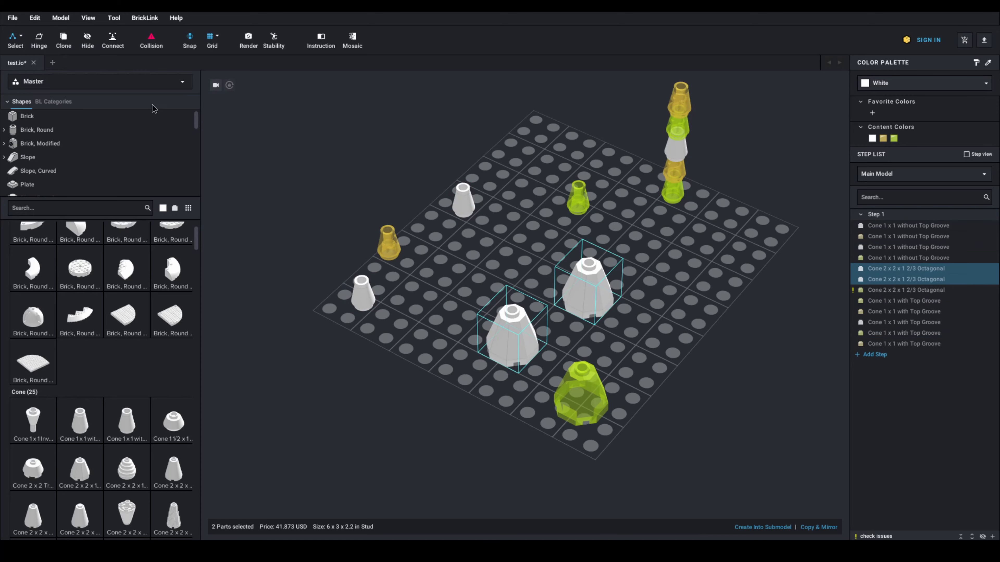
{"action": "left_click", "coordinate": [672, 185]}
Invert the selection to select every part outside the cone tower, and clear the selection
{"action": "left_click", "coordinate": [21, 36]}
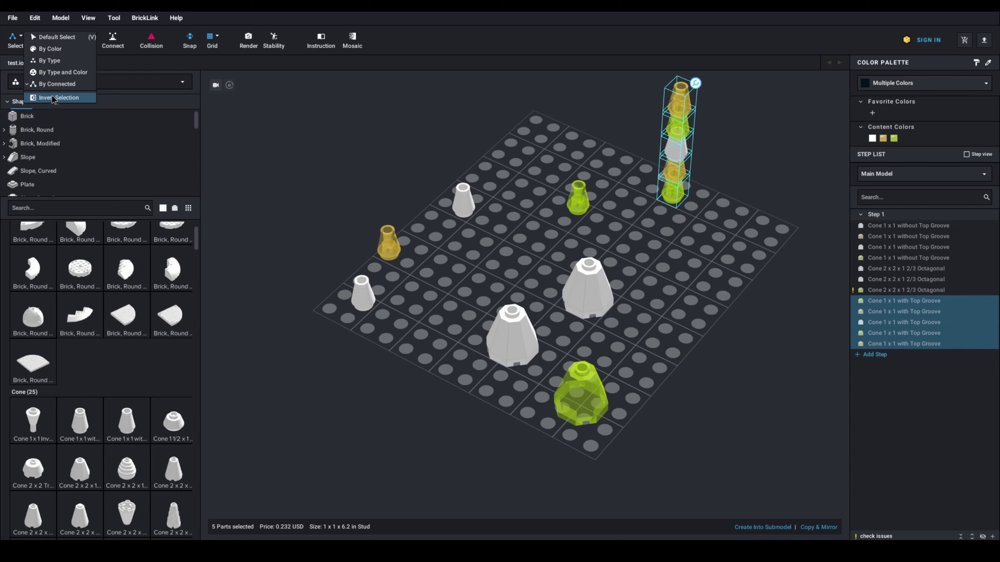
{"action": "left_click", "coordinate": [54, 98]}
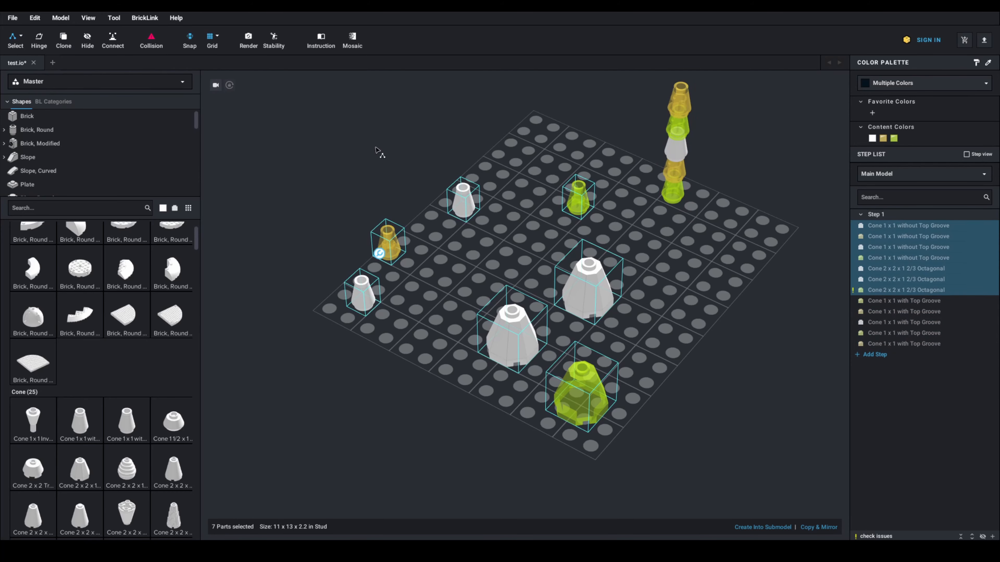
{"action": "left_click", "coordinate": [543, 176]}
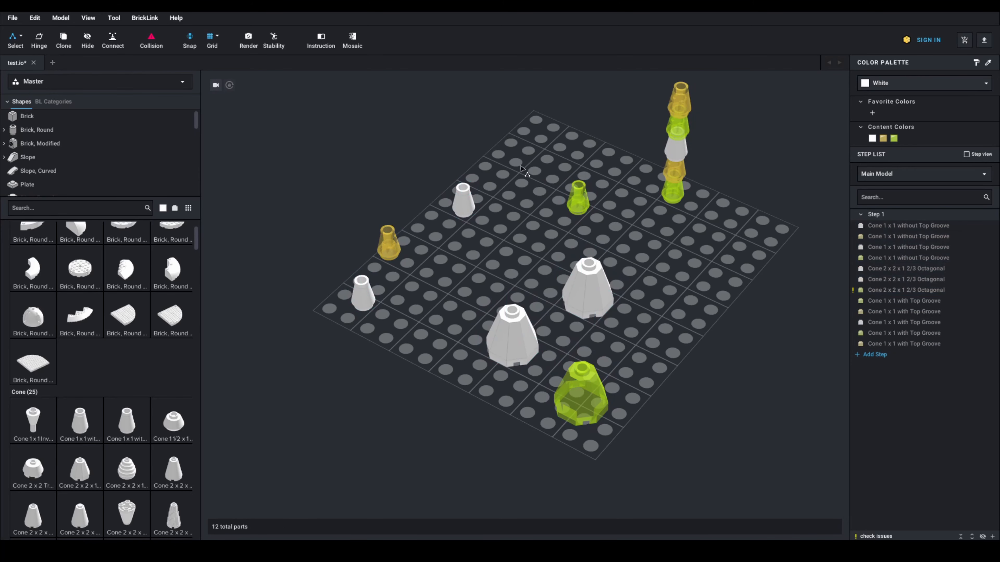
Select all parts in the model and delete them
{"action": "left_click", "coordinate": [21, 36]}
{"action": "left_click", "coordinate": [54, 85]}
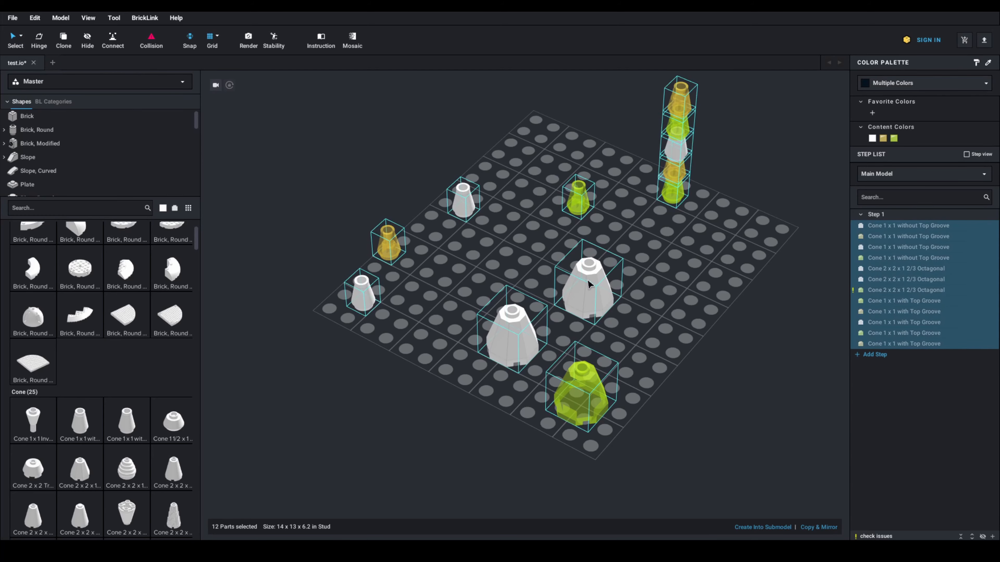
{"action": "left_click_drag", "start_coordinate": [588, 295], "coordinate": [94, 276]}
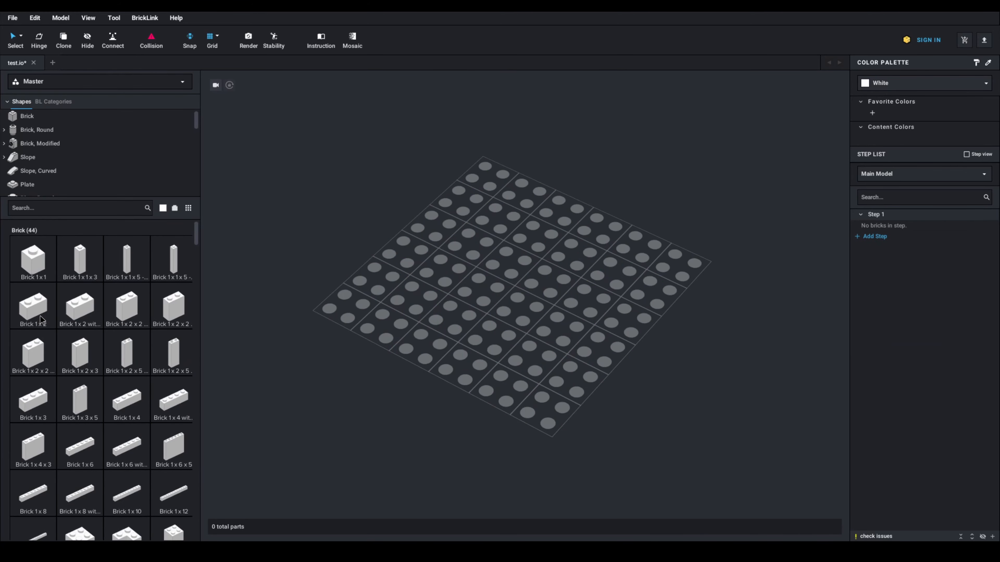
Place three bricks sized 1x2, 1x3 and 1x4 on the grid, and stack a 1x1 on the 1x2 and a 1x2 on the 1x3
{"action": "left_click_drag", "start_coordinate": [41, 320], "coordinate": [428, 230]}
{"action": "left_click_drag", "start_coordinate": [38, 398], "coordinate": [489, 263]}
{"action": "left_click_drag", "start_coordinate": [127, 400], "coordinate": [554, 176]}
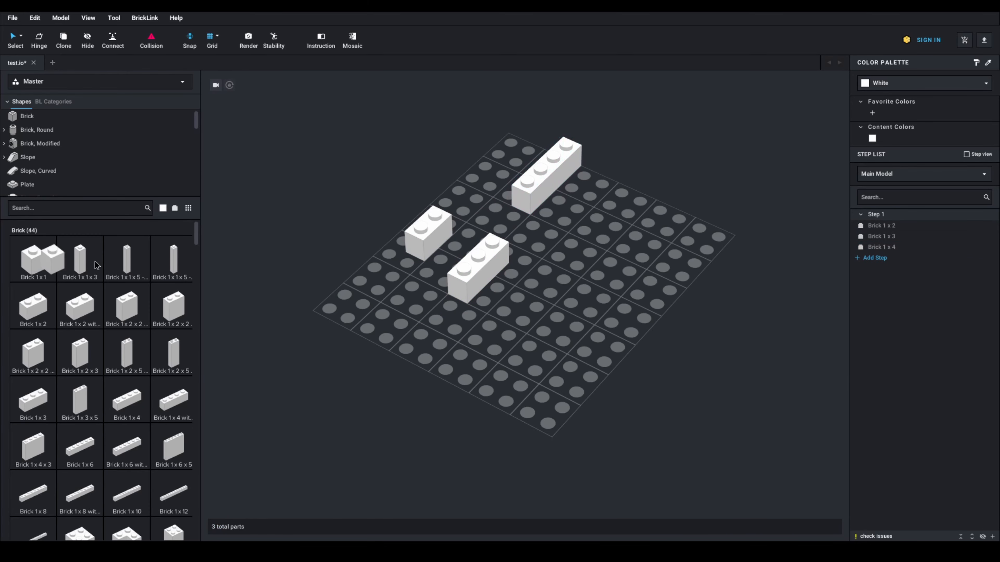
{"action": "left_click_drag", "start_coordinate": [96, 266], "coordinate": [433, 197]}
{"action": "left_click_drag", "start_coordinate": [39, 308], "coordinate": [484, 233]}
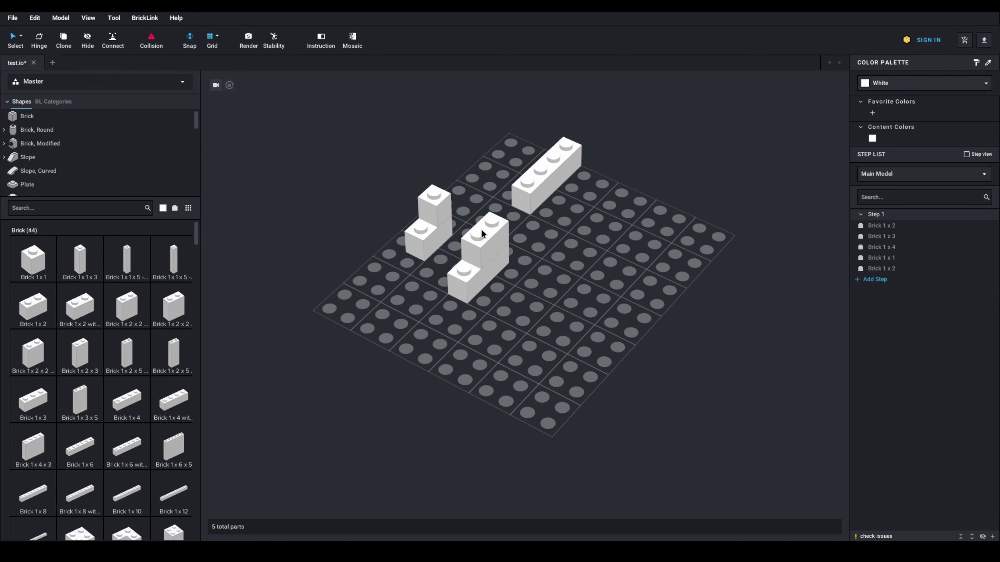
Bridge the two brick stacks with the 1 x 4 brick on top, and select all five bricks
{"action": "left_click", "coordinate": [531, 199]}
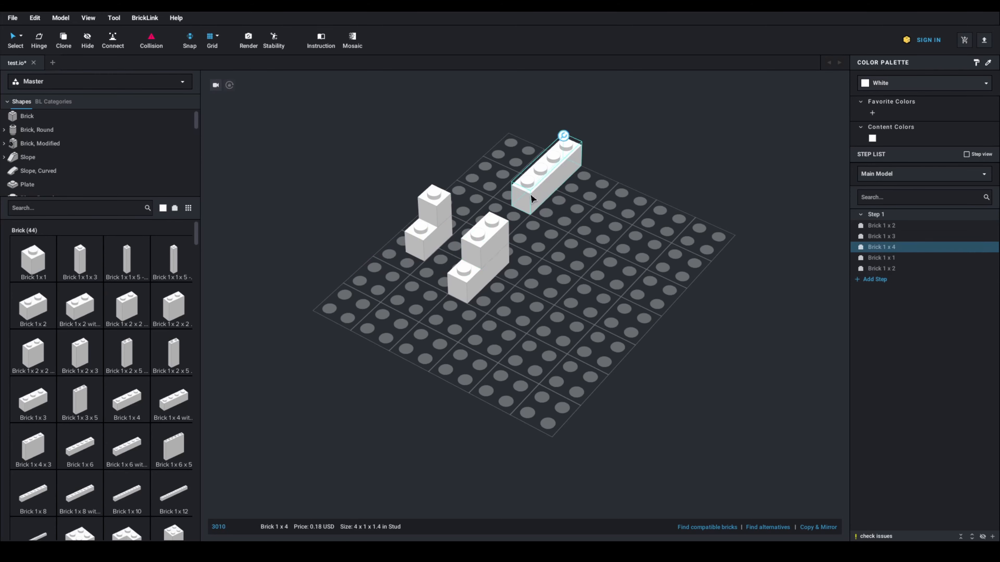
{"action": "left_click_drag", "start_coordinate": [532, 198], "coordinate": [565, 215]}
{"action": "left_click_drag", "start_coordinate": [351, 150], "coordinate": [510, 304]}
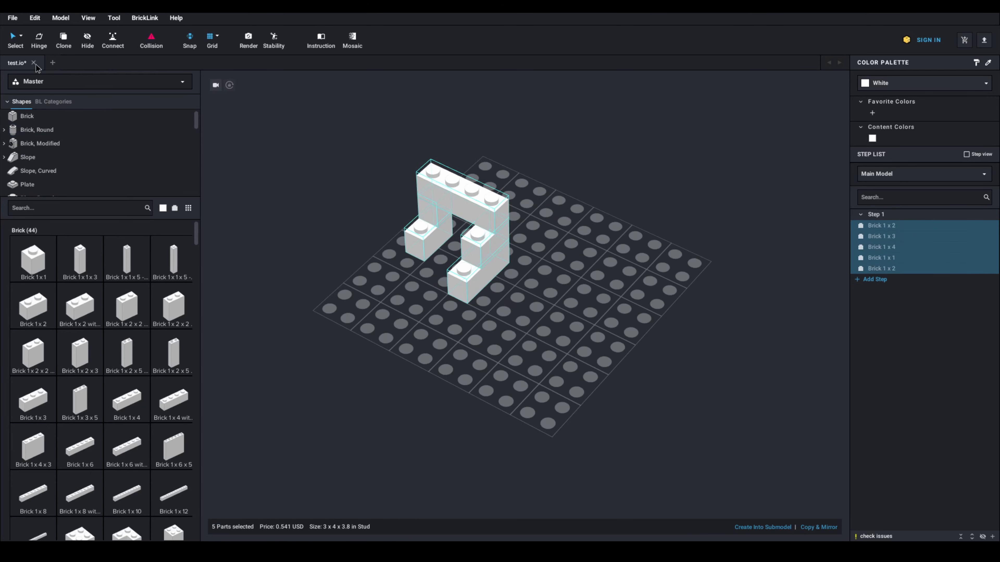
Try to rotate the five-brick arch with the Hinge tool, and select all five bricks again
{"action": "left_click", "coordinate": [37, 39]}
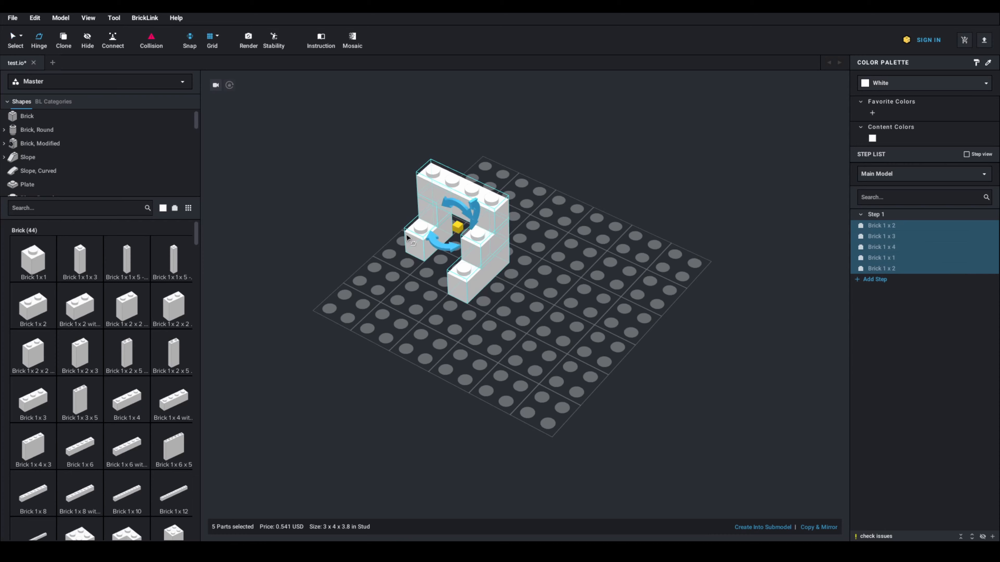
{"action": "left_click_drag", "start_coordinate": [439, 246], "coordinate": [496, 249]}
{"action": "left_click_drag", "start_coordinate": [351, 158], "coordinate": [527, 302]}
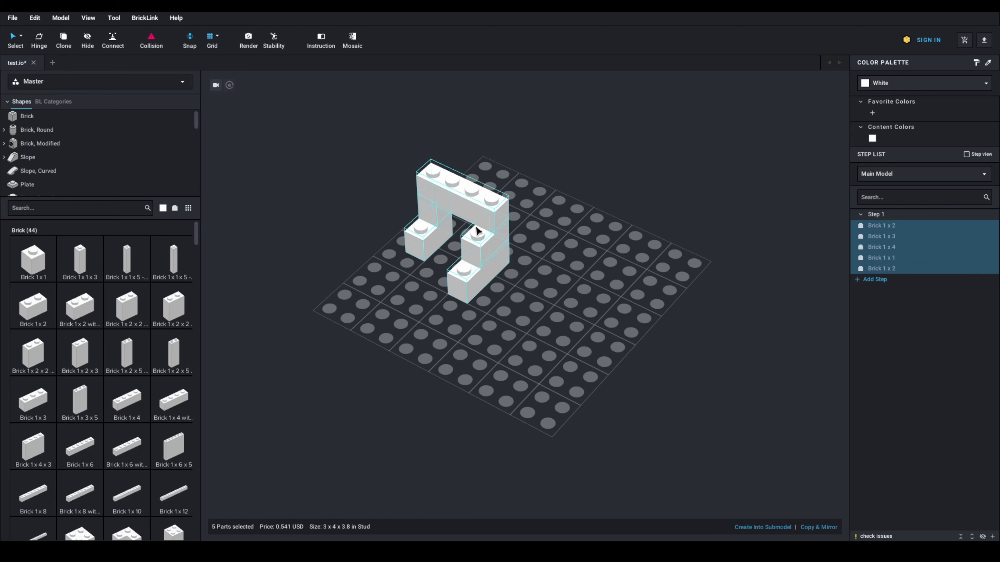
Tilt the selected five-brick arch slightly and move it along its axes to the near corner of the grid
{"action": "mouse_move", "coordinate": [476, 161]}
{"action": "left_click", "coordinate": [480, 158]}
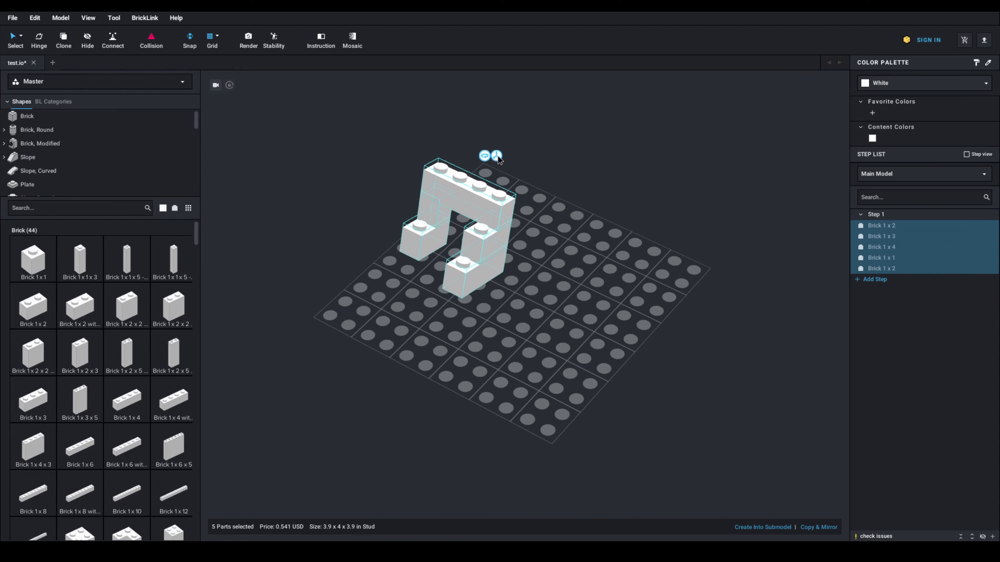
{"action": "left_click", "coordinate": [497, 156]}
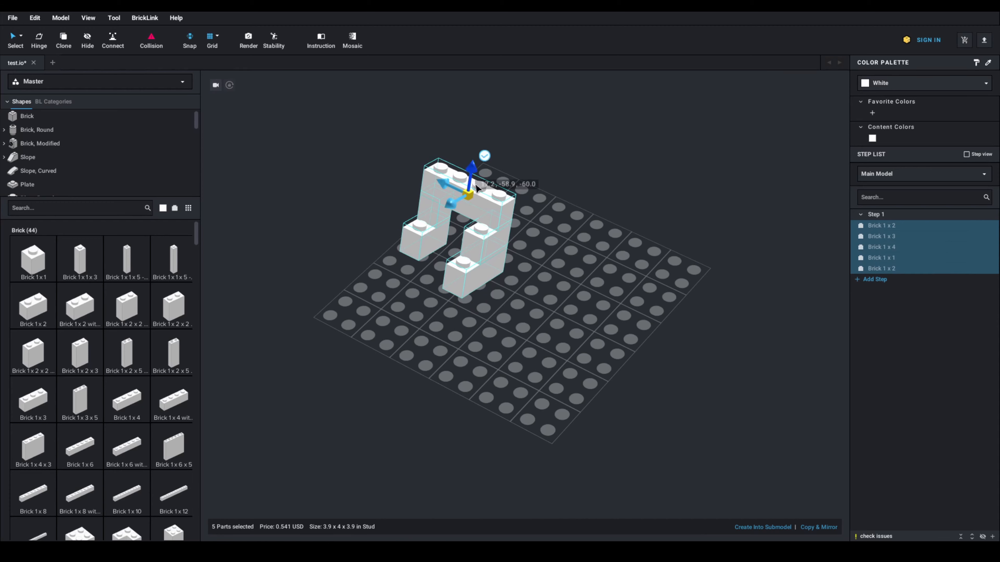
{"action": "left_click_drag", "start_coordinate": [466, 196], "coordinate": [579, 238]}
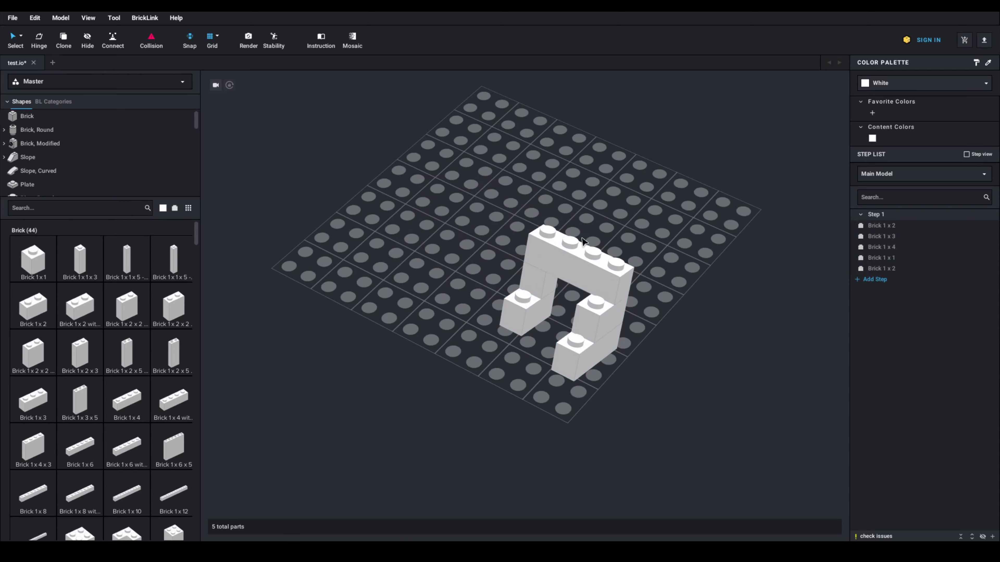
Compare the Shapes and BL Categories part listings, checking the Brick, Modified, Animal and Baseplate categories
{"action": "left_click", "coordinate": [69, 103]}
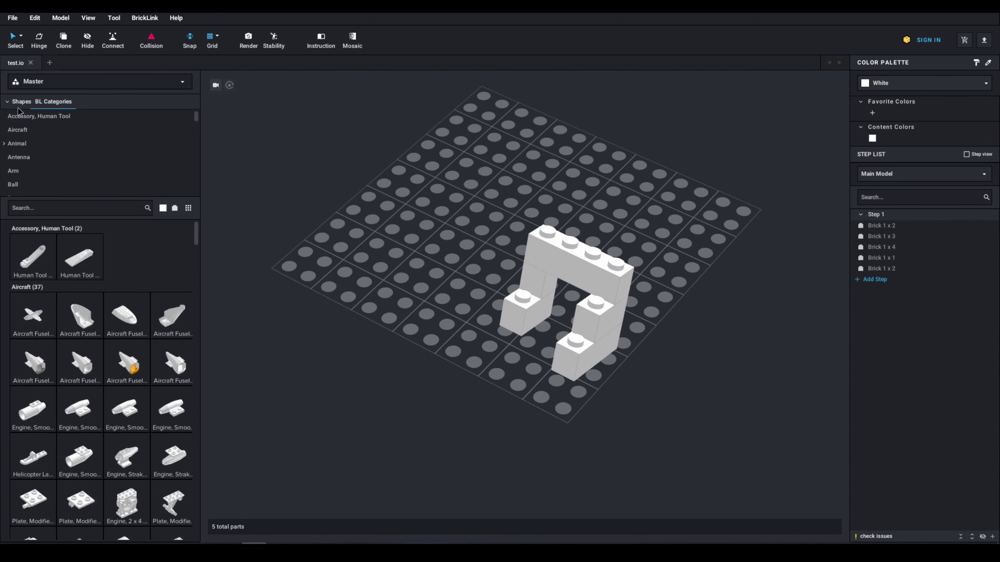
{"action": "left_click", "coordinate": [22, 102]}
{"action": "left_click", "coordinate": [4, 144]}
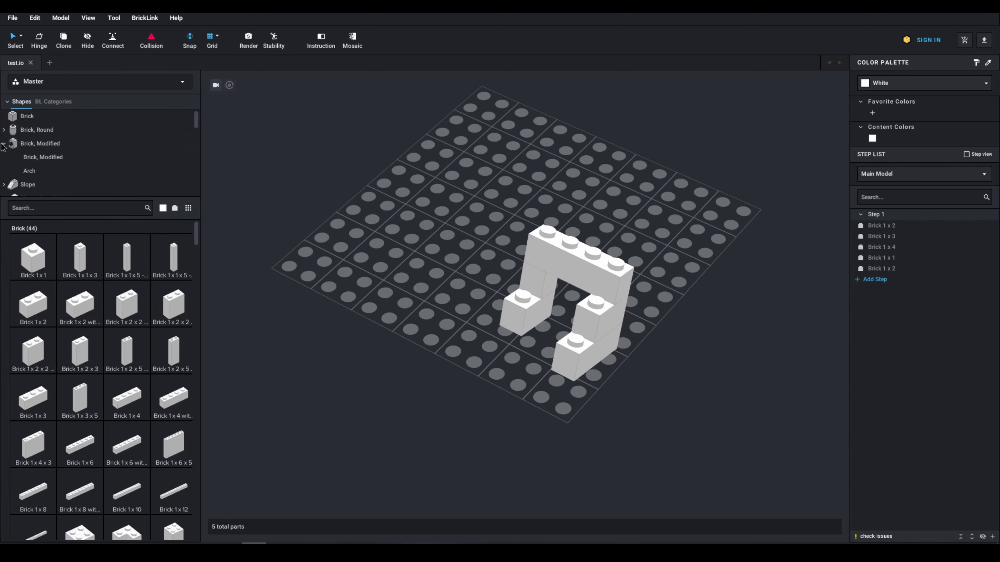
{"action": "left_click", "coordinate": [53, 102]}
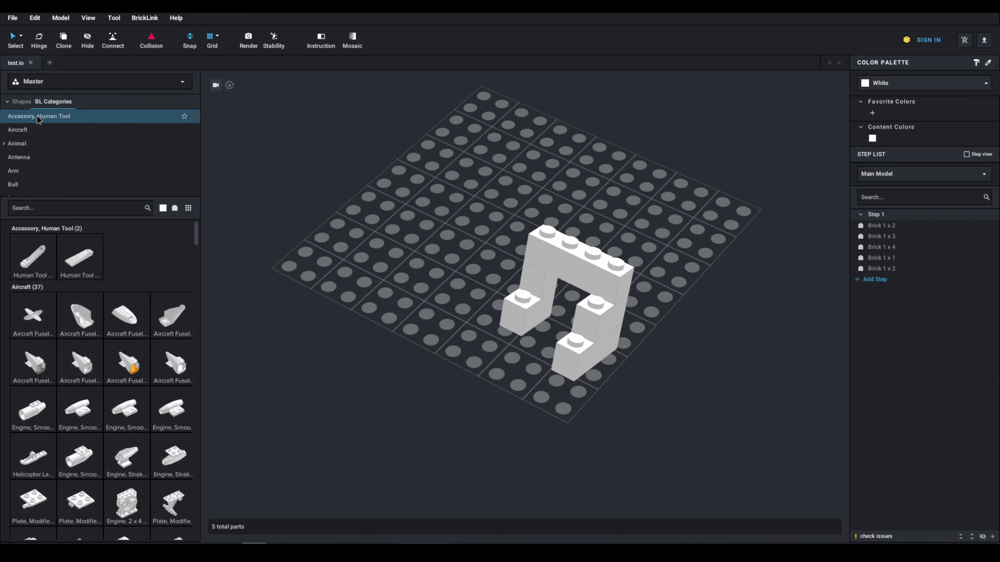
{"action": "left_click", "coordinate": [5, 144]}
{"action": "left_click", "coordinate": [4, 144]}
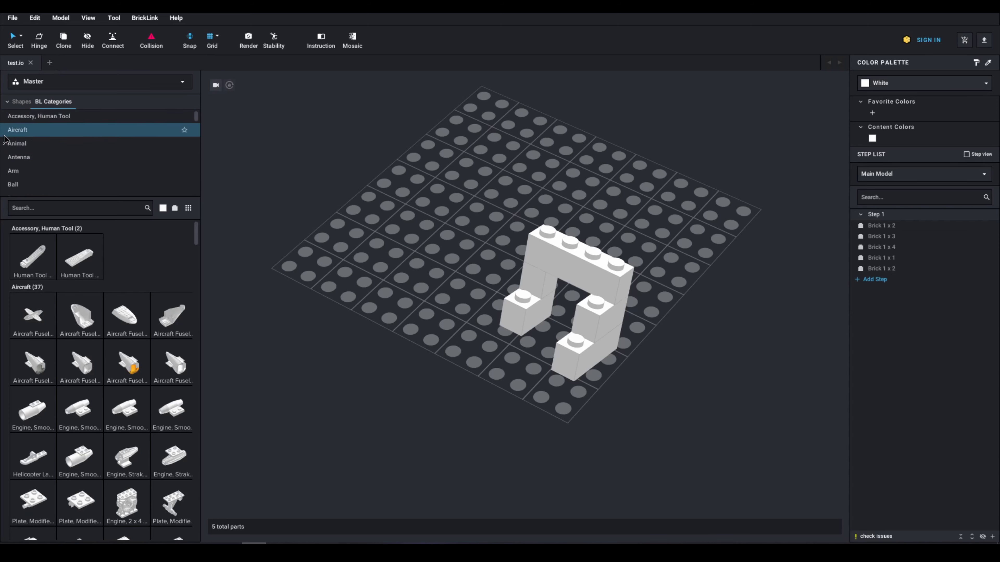
{"action": "scroll", "coordinate": [5, 140], "scroll_direction": "down", "scroll_amount": 5}
{"action": "left_click", "coordinate": [6, 145]}
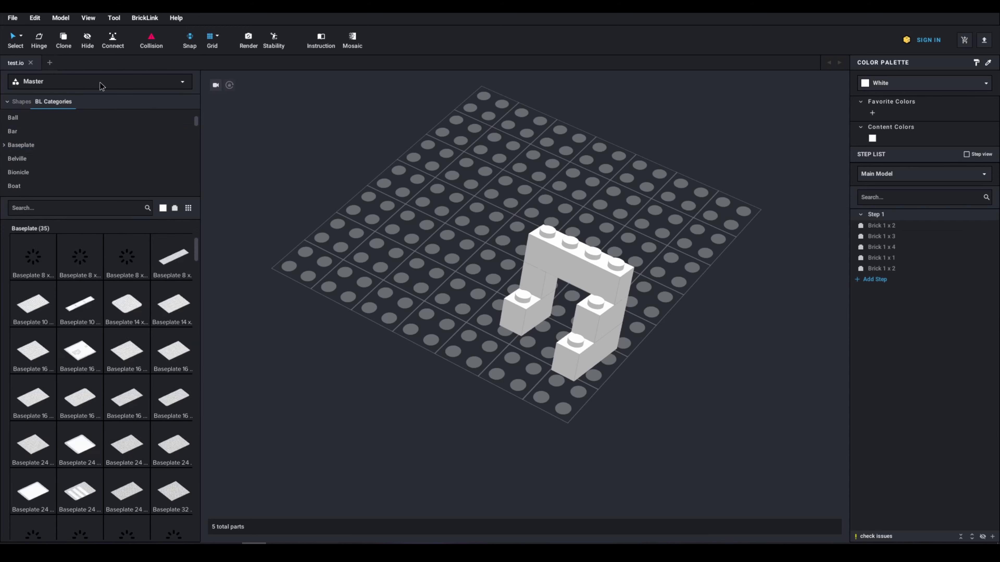
{"action": "left_click", "coordinate": [60, 103]}
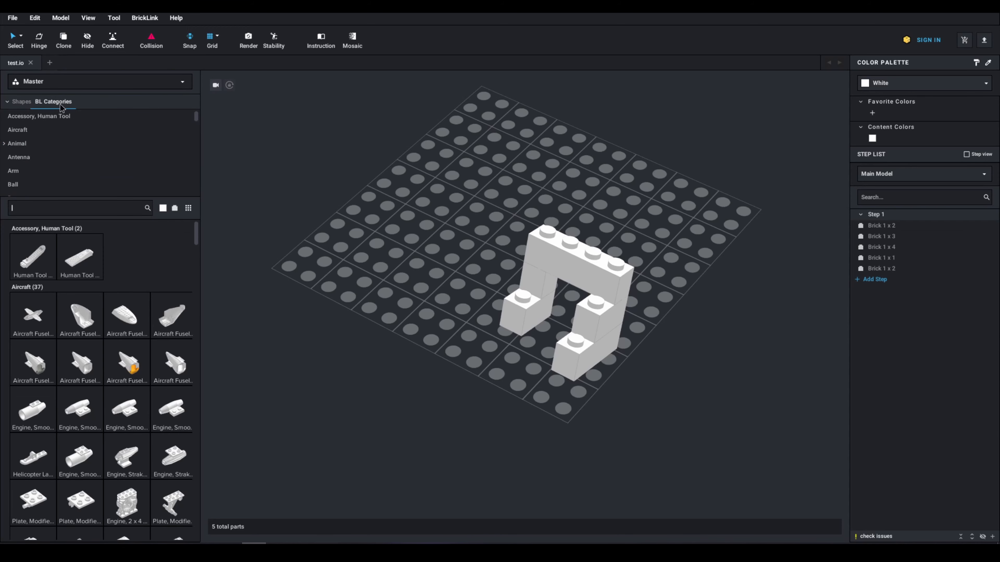
{"action": "left_click", "coordinate": [24, 102]}
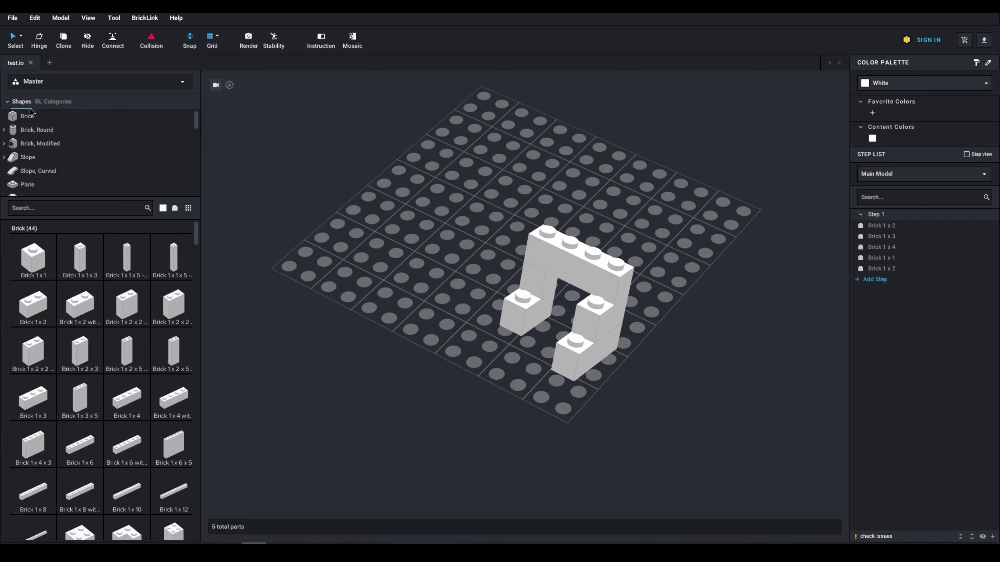
Search the parts for "1x2" and place a 1 x 2 brick on the far side of the grid from the arch
{"action": "left_click", "coordinate": [43, 203]}
{"action": "type", "text": "1x2"}
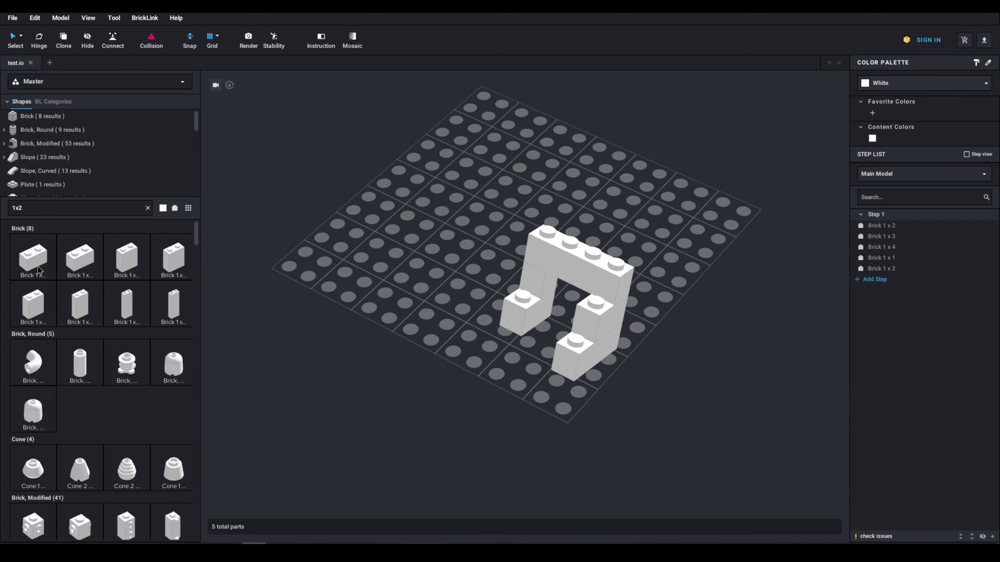
{"action": "left_click_drag", "start_coordinate": [38, 267], "coordinate": [356, 206]}
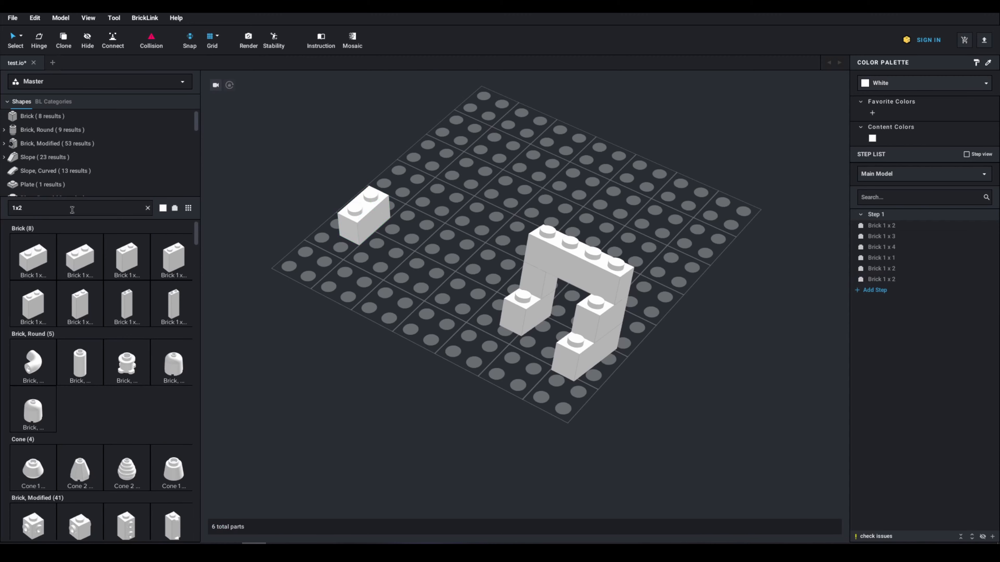
Search the parts for "1x2 bracket", and place a Bracket 1 x 2 - 1 x 2 and a second bracket at the back of the grid
{"action": "key", "text": "BackSpace"}
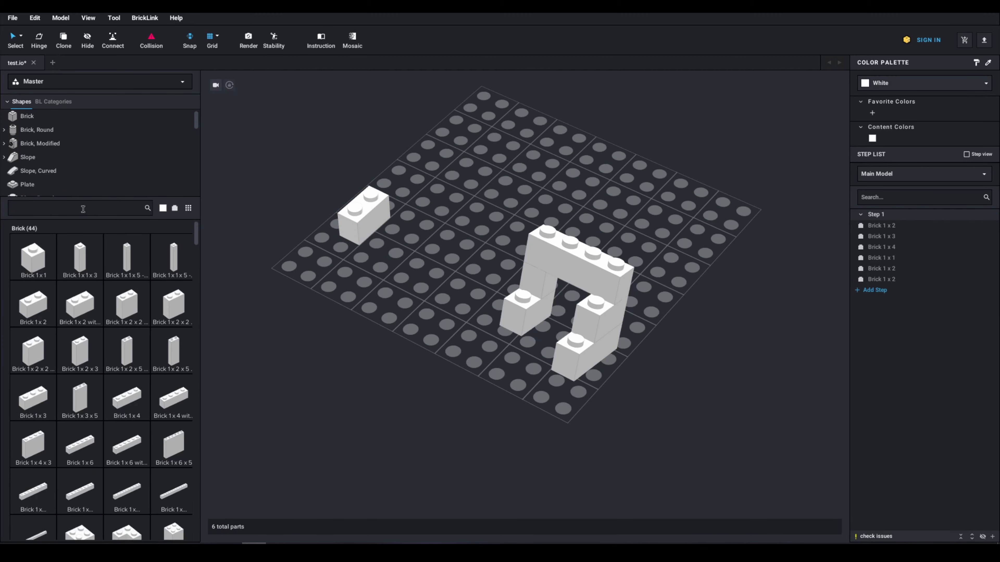
{"action": "type", "text": "1"}
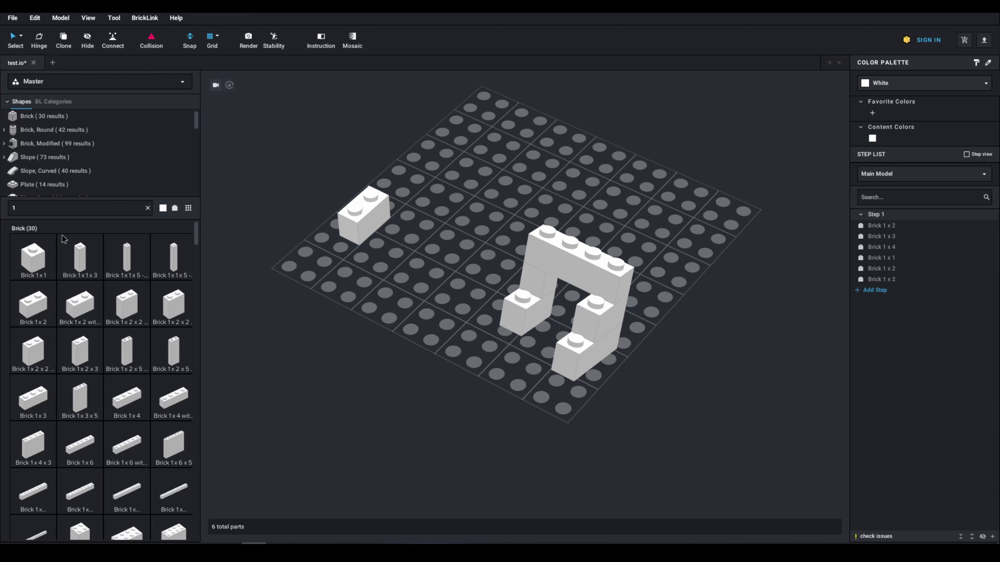
{"action": "key", "text": "BackSpace"}
{"action": "type", "text": "2"}
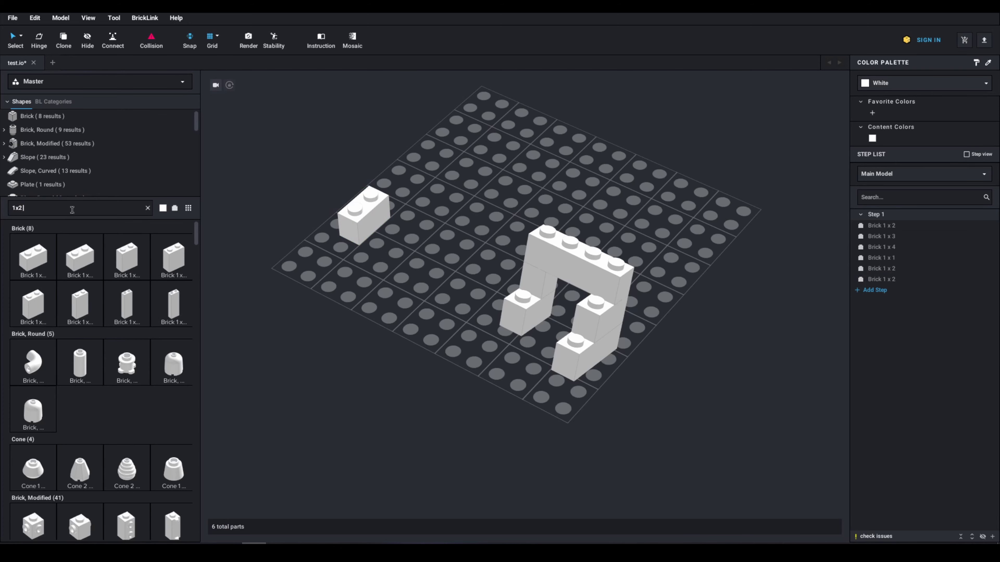
{"action": "type", "text": "bracket"}
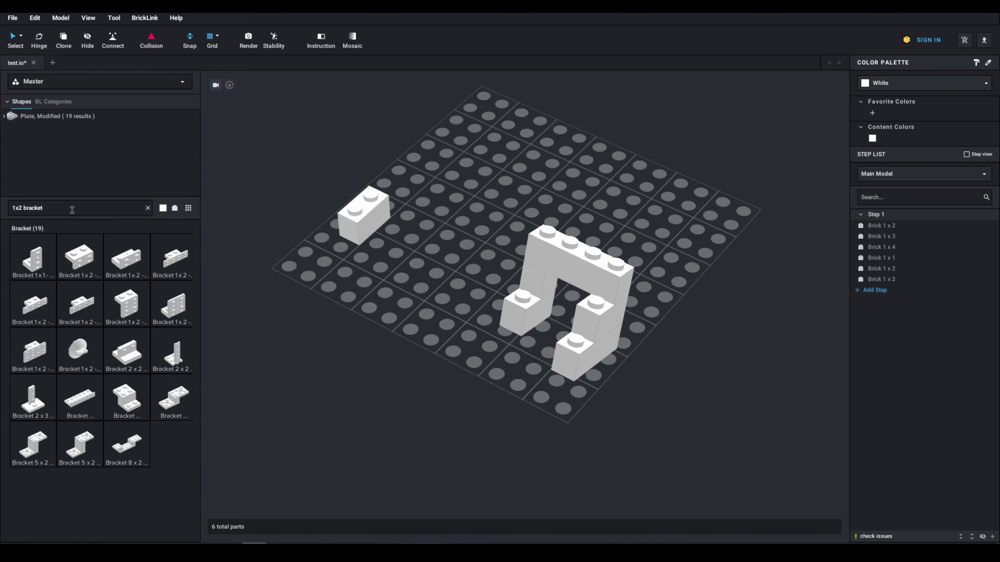
{"action": "double_click", "coordinate": [99, 265]}
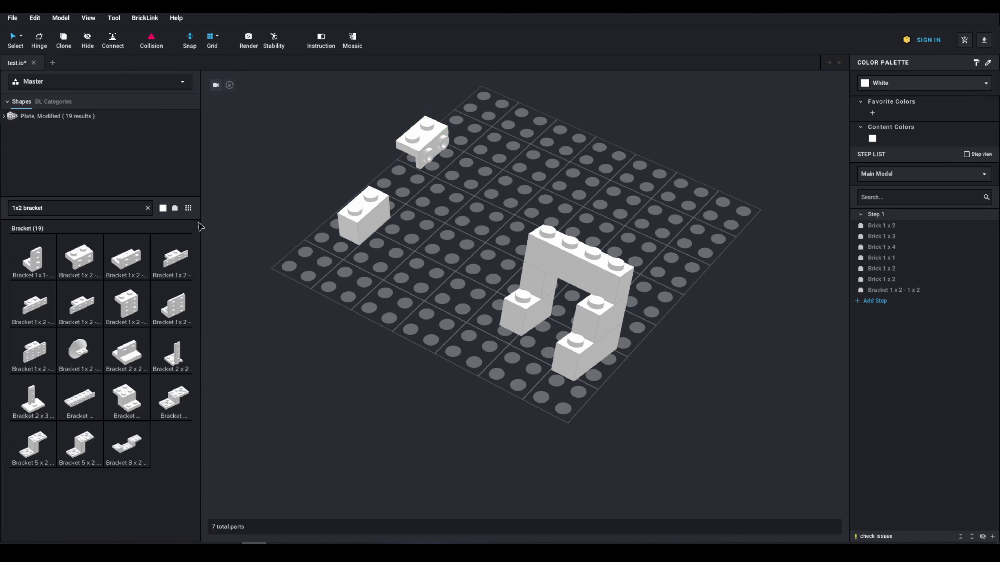
{"action": "left_click_drag", "start_coordinate": [134, 262], "coordinate": [490, 141]}
{"action": "left_click", "coordinate": [481, 174]}
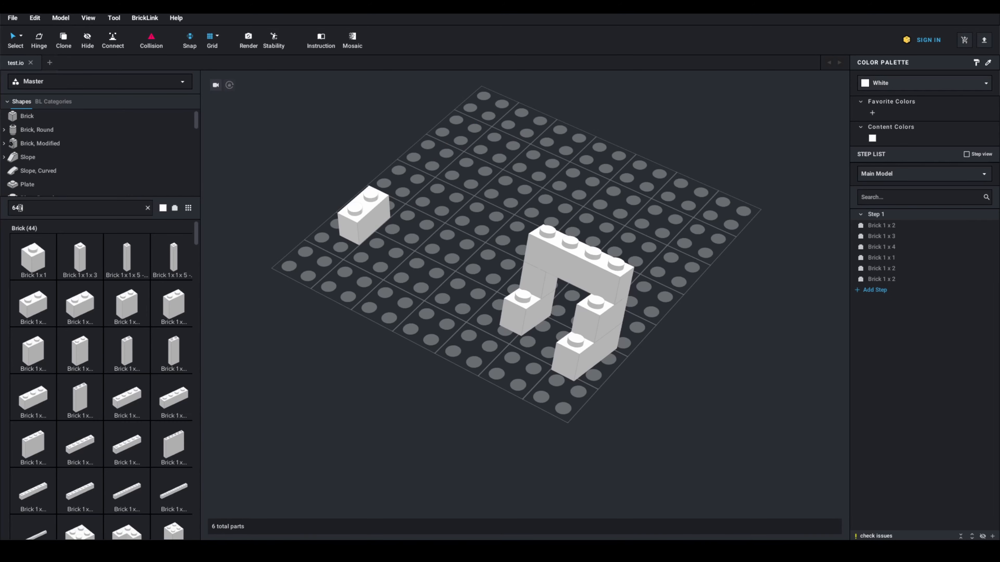
Look up part 64567 by its part number and place the Minifigure, Weapon Lightsaber Hilt Straight in front of the single 1 x 2 brick
{"action": "type", "text": "567"}
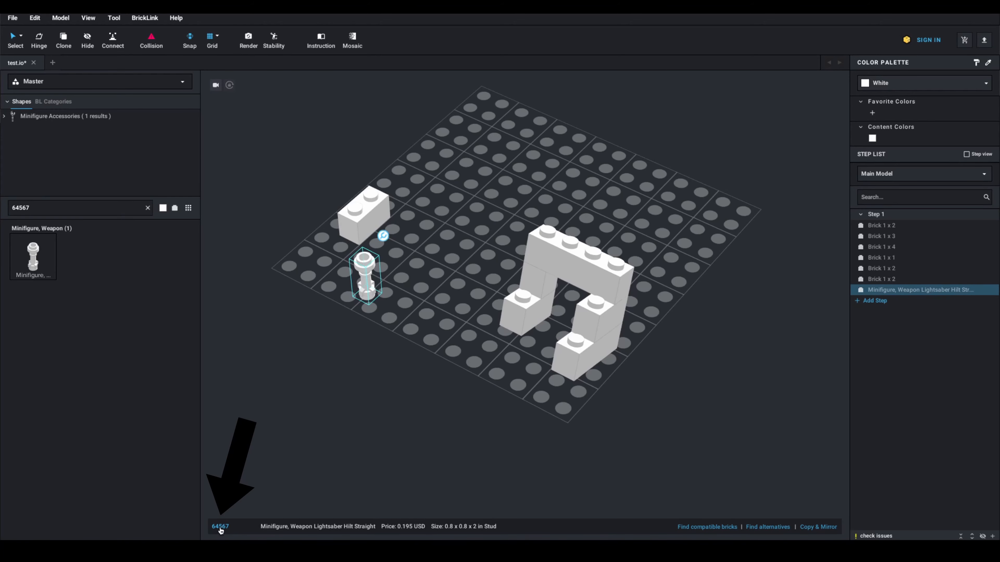
{"action": "left_click", "coordinate": [220, 526]}
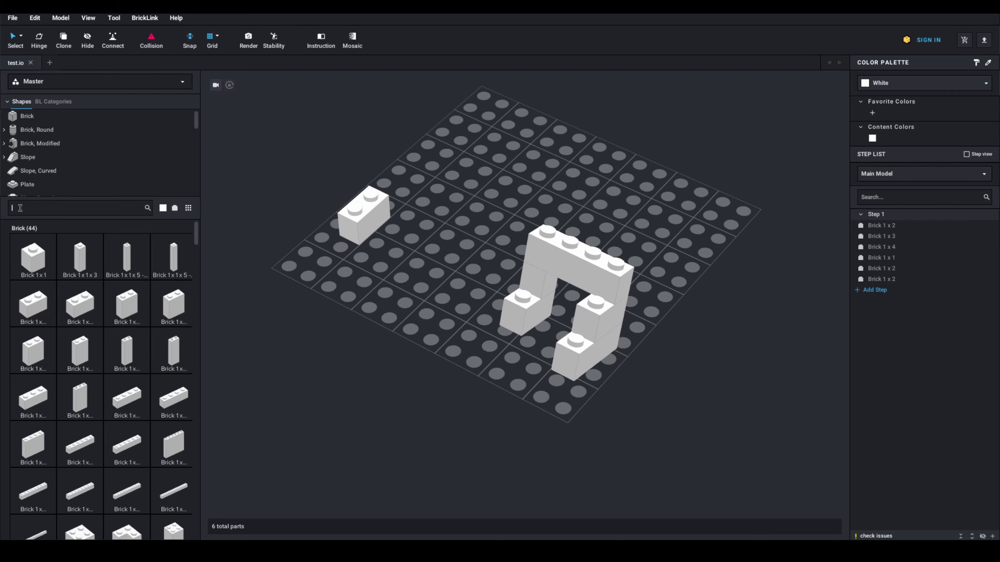
{"action": "left_click", "coordinate": [19, 208]}
{"action": "type", "text": "64567"}
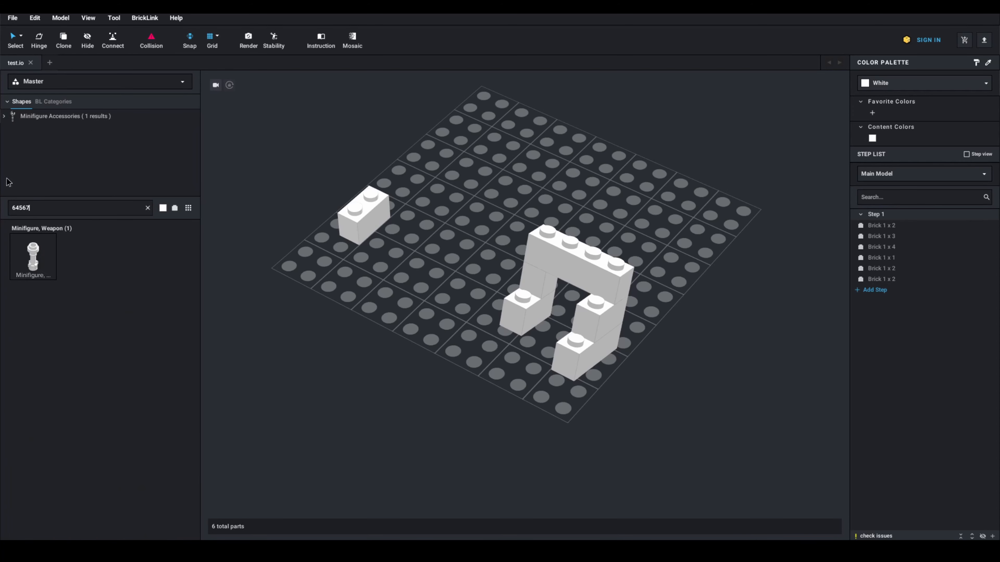
{"action": "left_click_drag", "start_coordinate": [48, 272], "coordinate": [364, 278]}
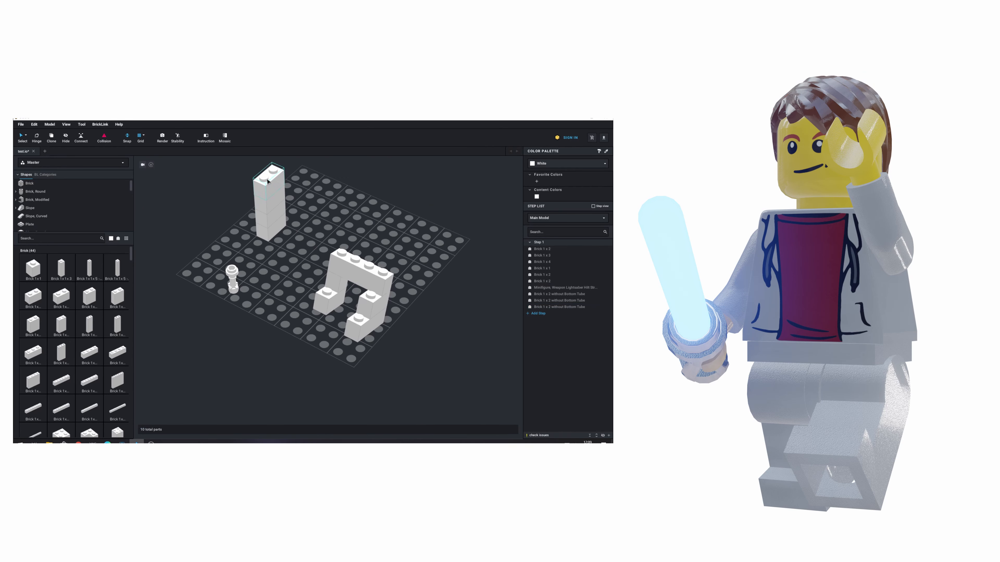
Tip the tower of four 1 x 2 bricks over with the Hinge tool, and rotate the five-brick arch
{"action": "left_click", "coordinate": [270, 183]}
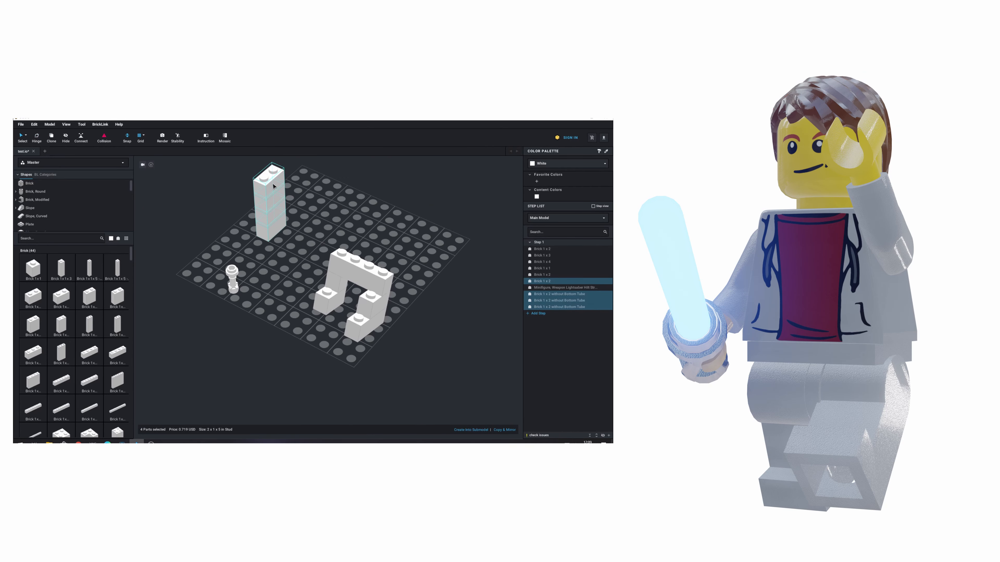
{"action": "left_click", "coordinate": [37, 137]}
{"action": "left_click_drag", "start_coordinate": [264, 208], "coordinate": [420, 332]}
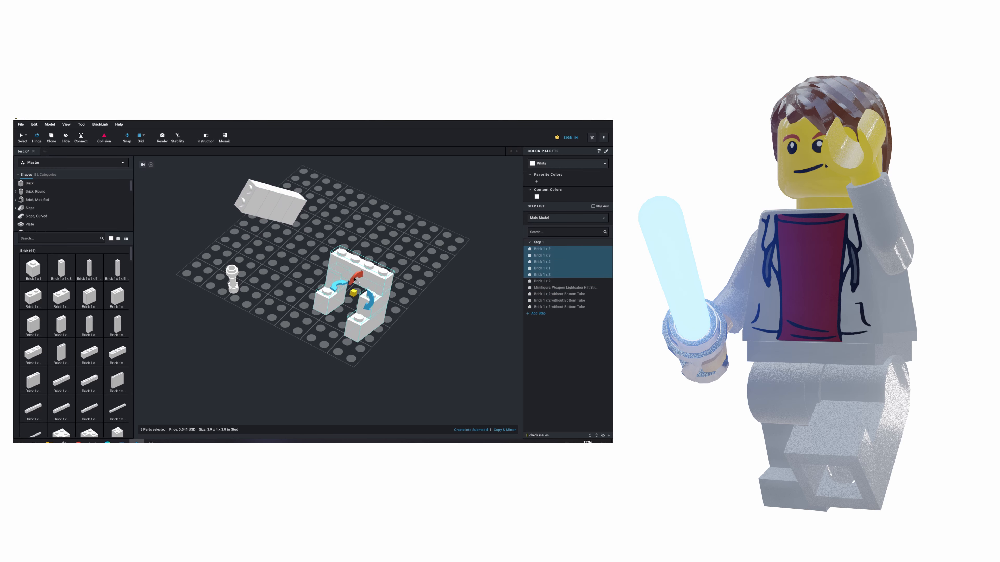
{"action": "left_click_drag", "start_coordinate": [355, 280], "coordinate": [366, 299]}
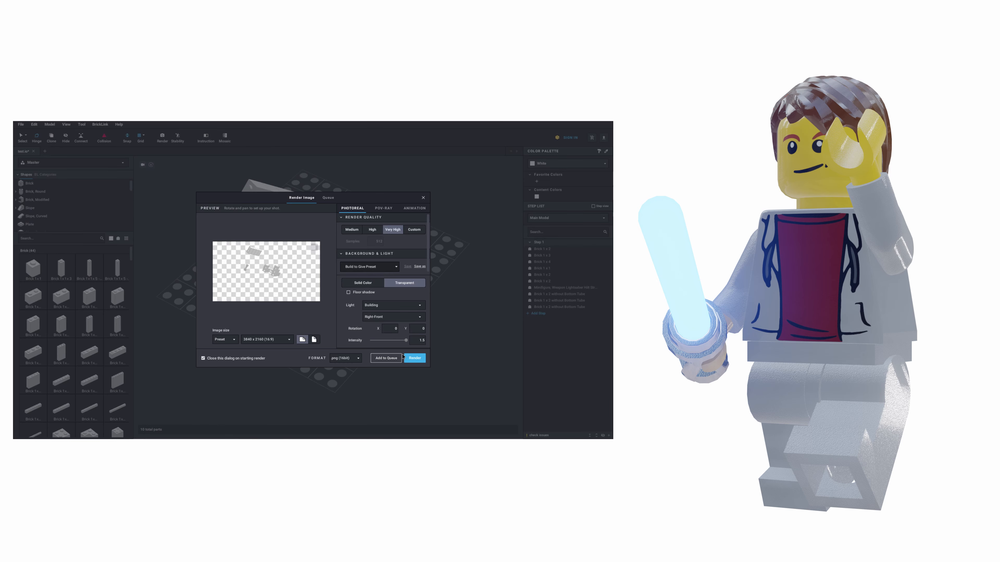